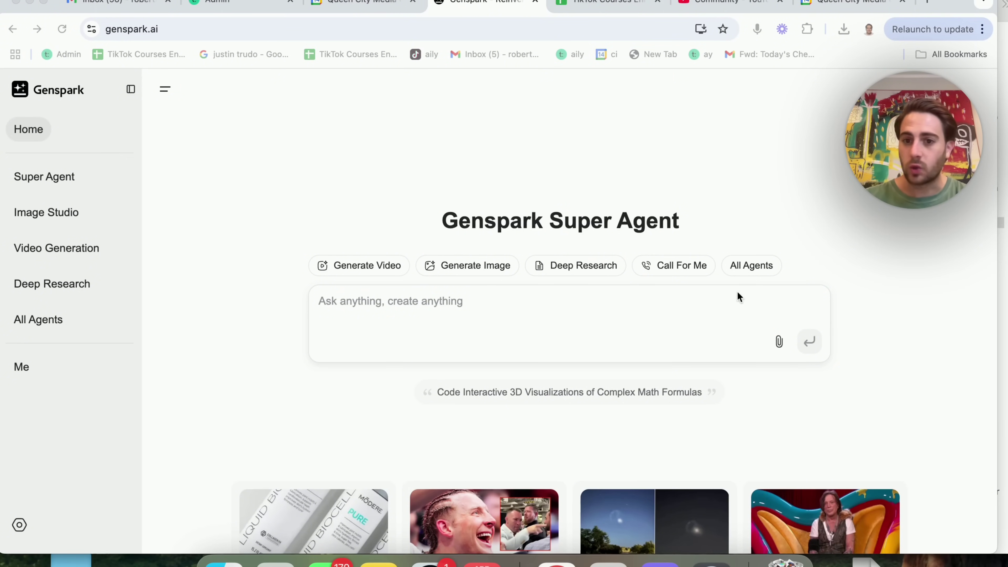
click(746, 272)
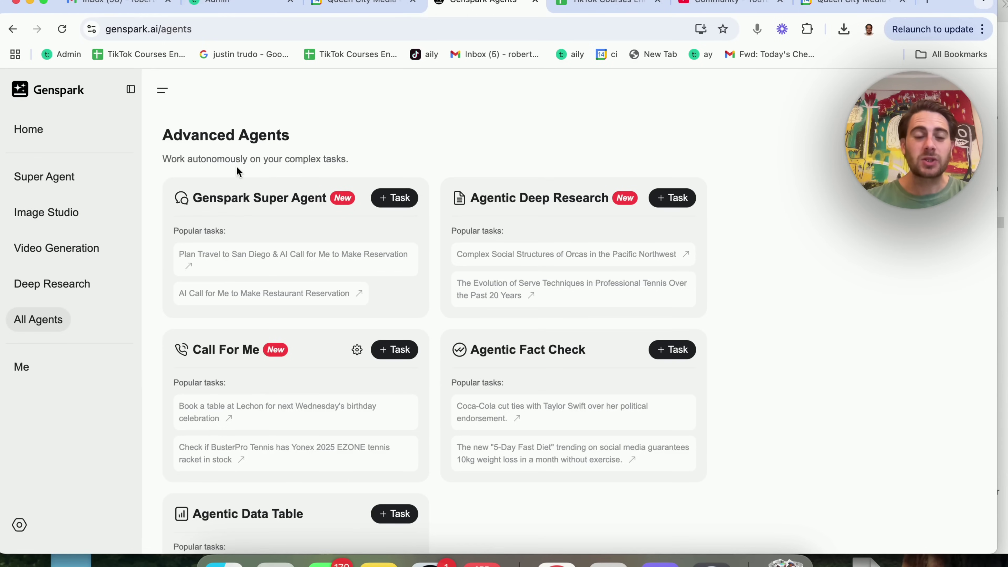
scroll(236, 166, down, 2)
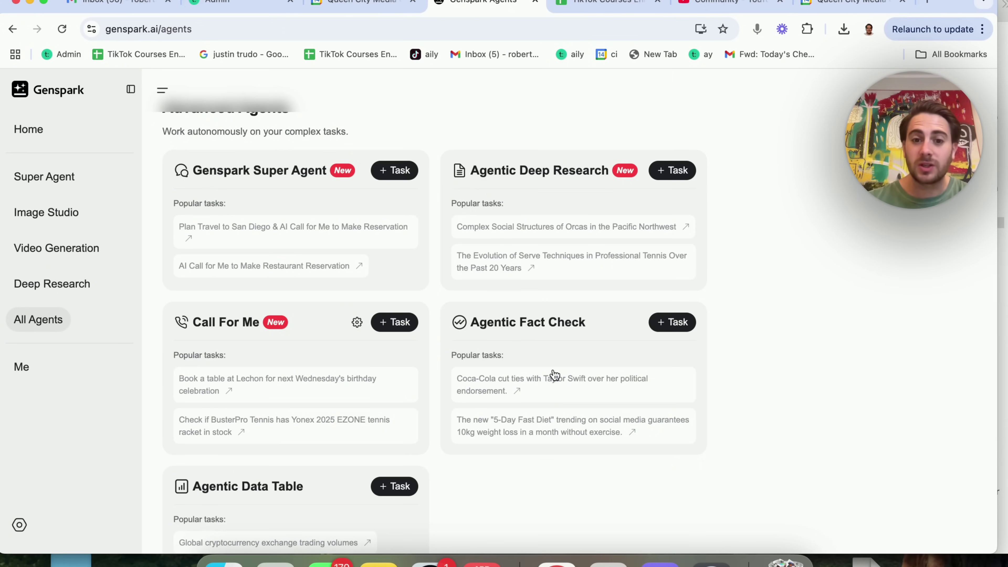
scroll(504, 389, down, 5)
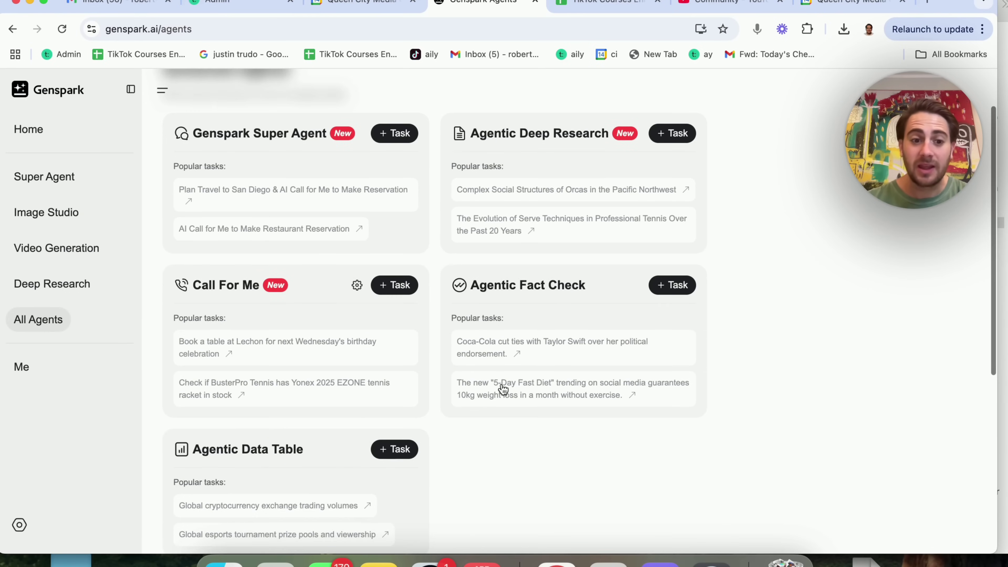
scroll(272, 405, down, 1)
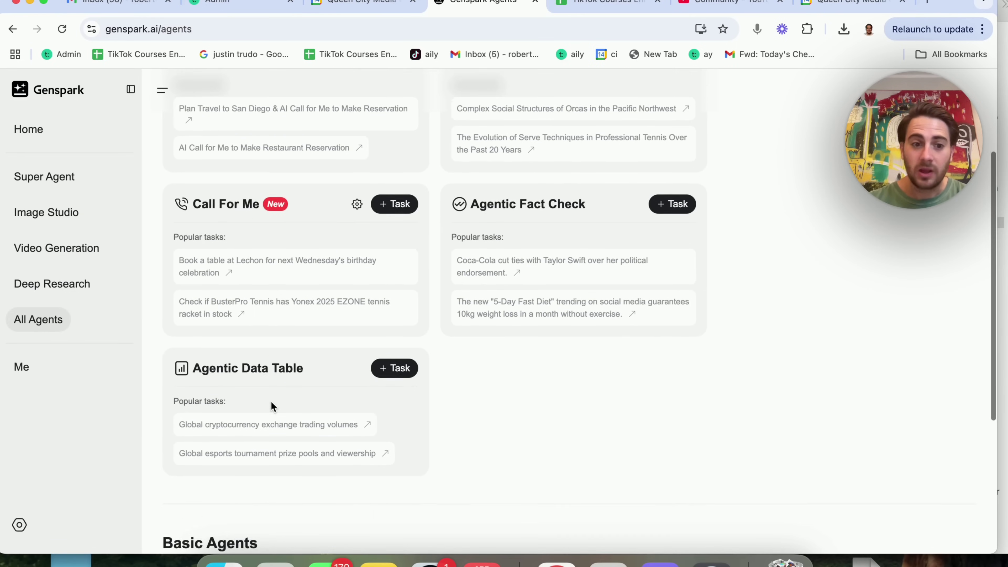
scroll(272, 404, down, 10)
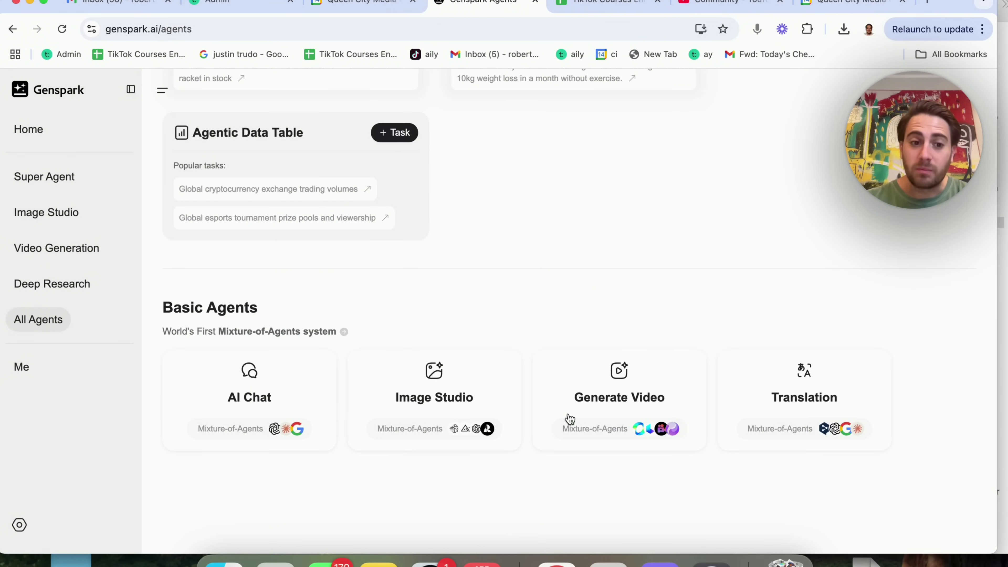
scroll(373, 370, up, 15)
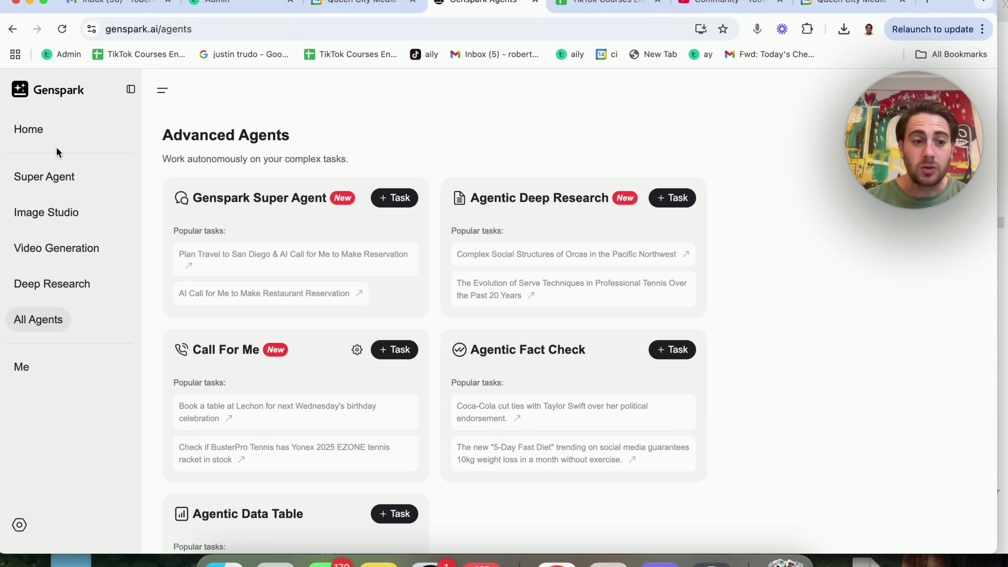
Go back to the Super Agent home, then open the Me profile and browse its History list
click(31, 134)
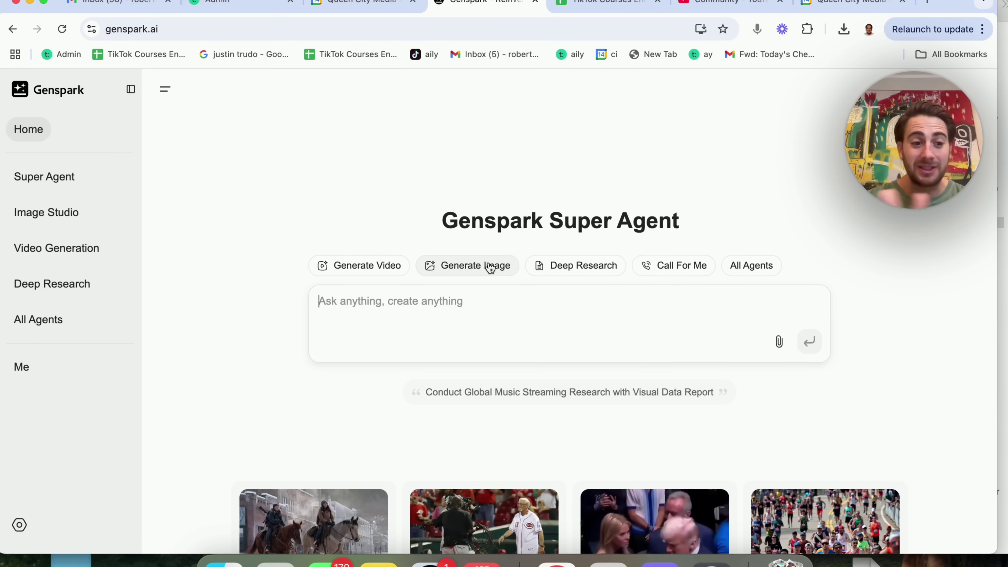
click(44, 369)
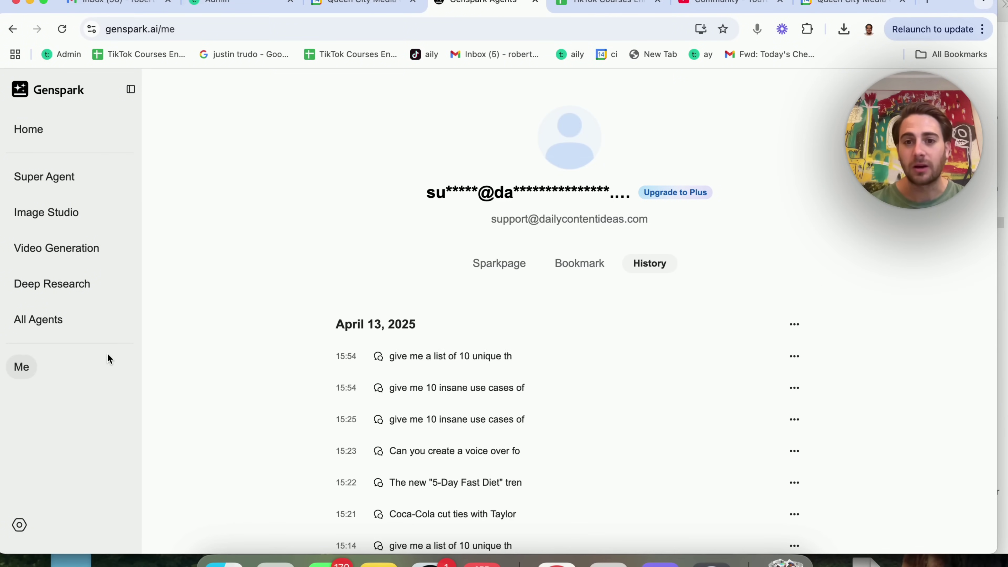
scroll(162, 321, down, 3)
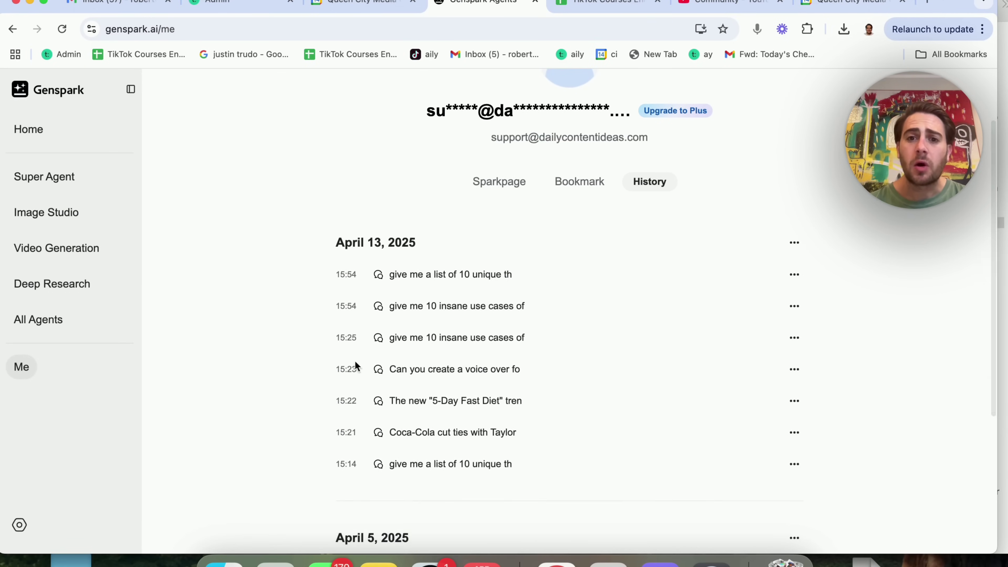
scroll(338, 359, down, 4)
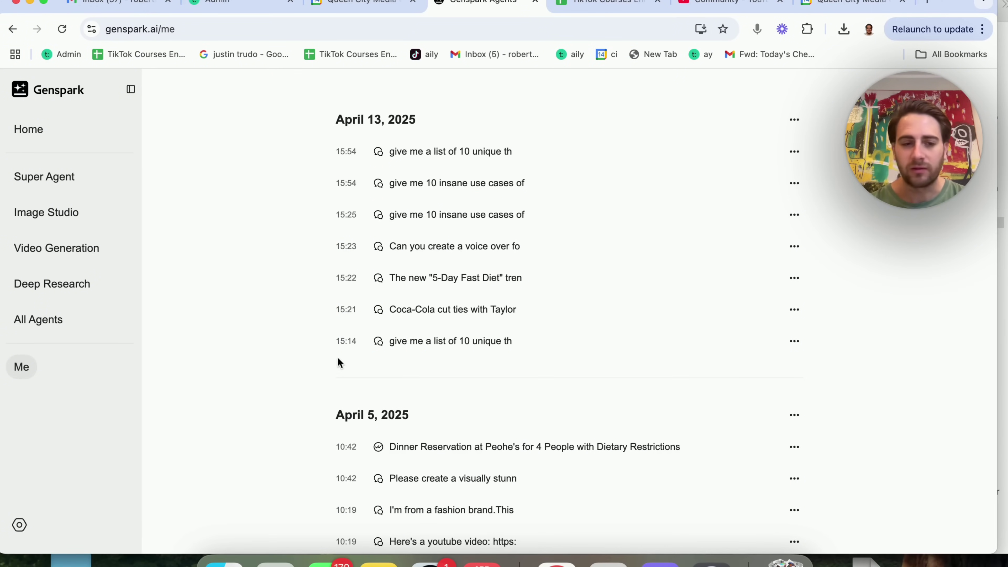
scroll(338, 361, up, 5)
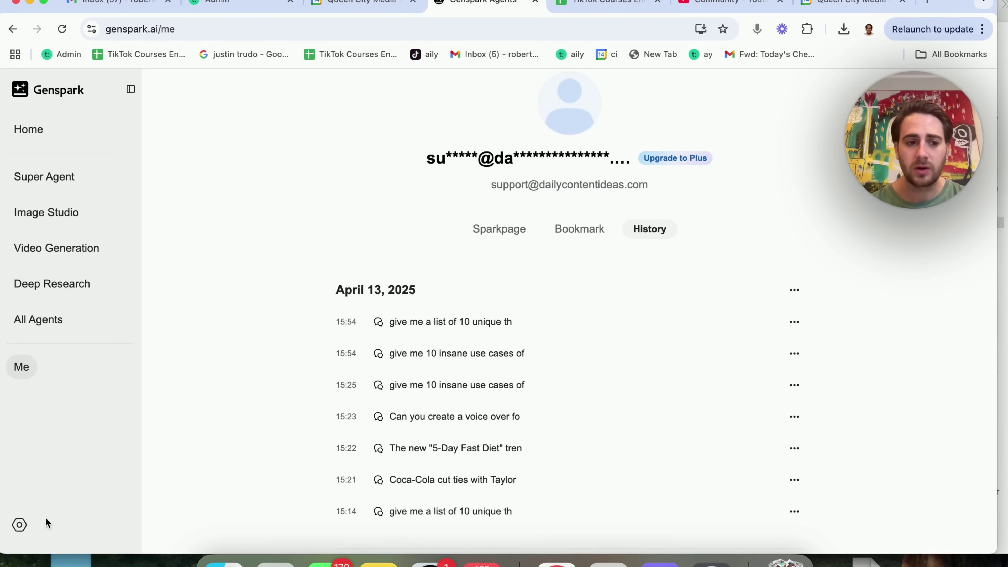
click(24, 527)
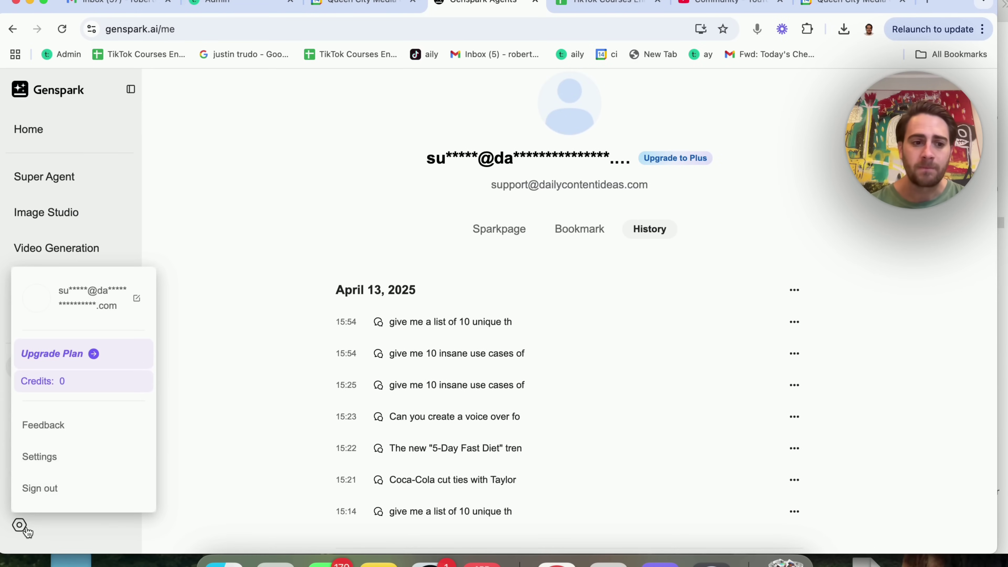
click(54, 461)
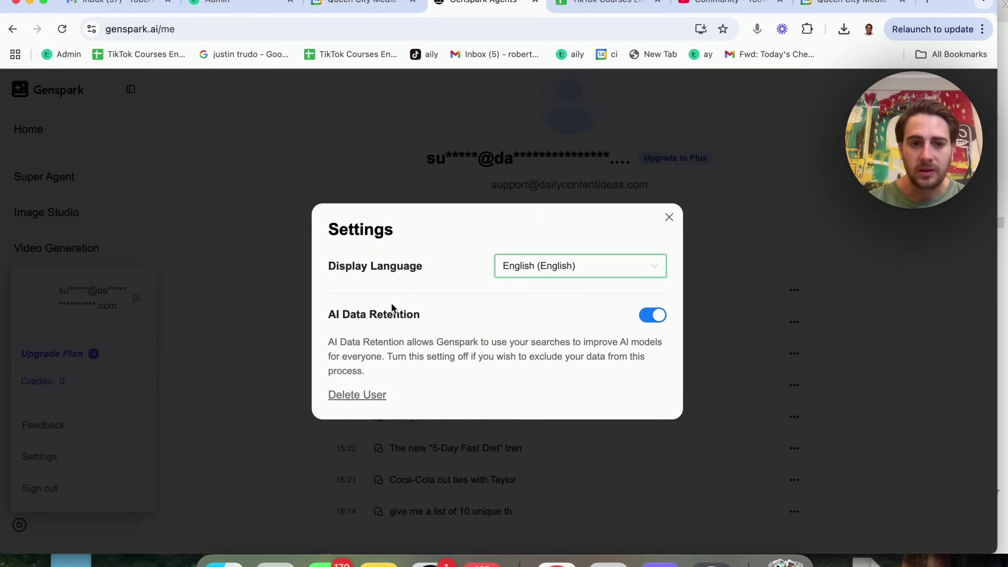
click(199, 282)
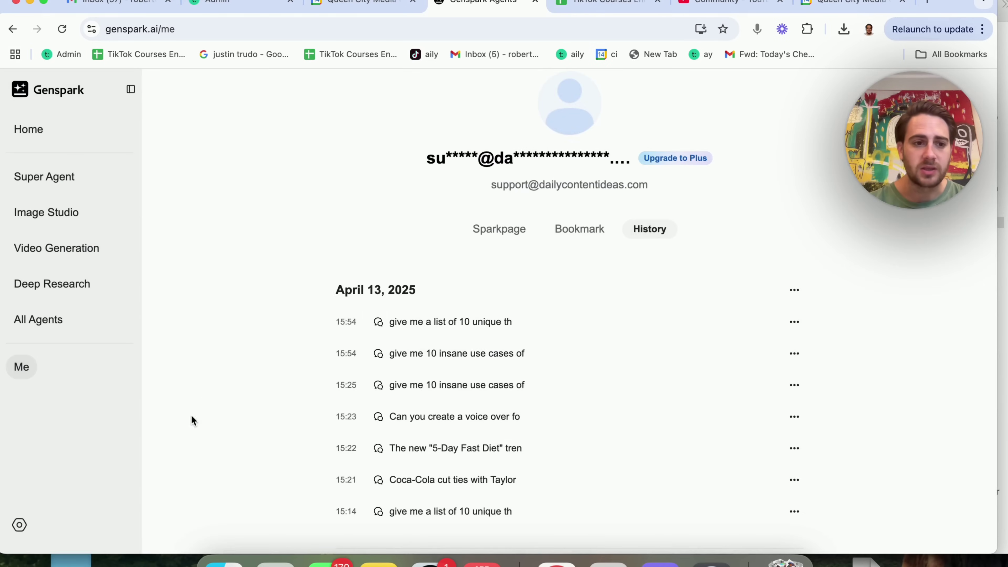
Switch between the profile's Sparkpage, History and Bookmark tabs, ending on Sparkpage
click(499, 263)
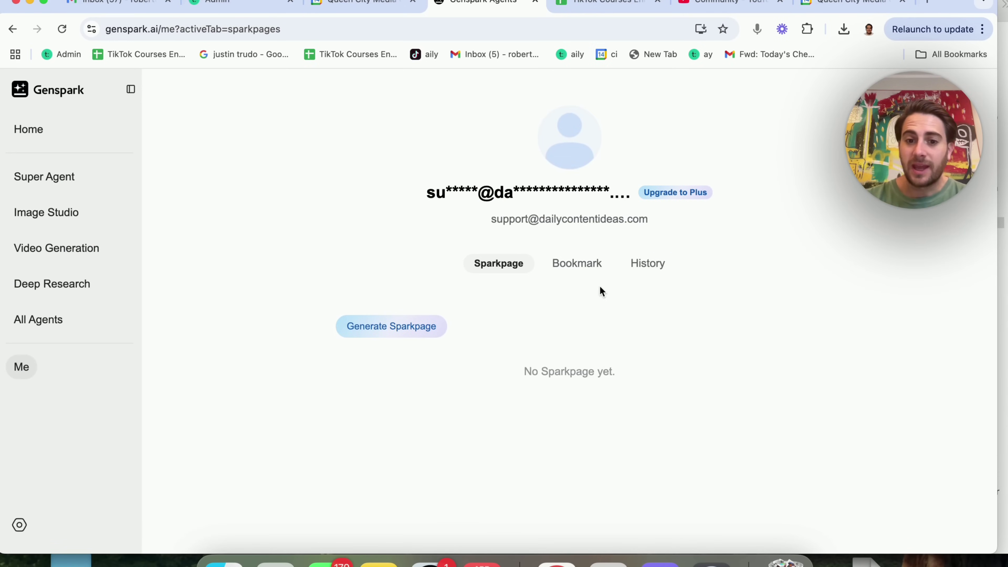
click(637, 262)
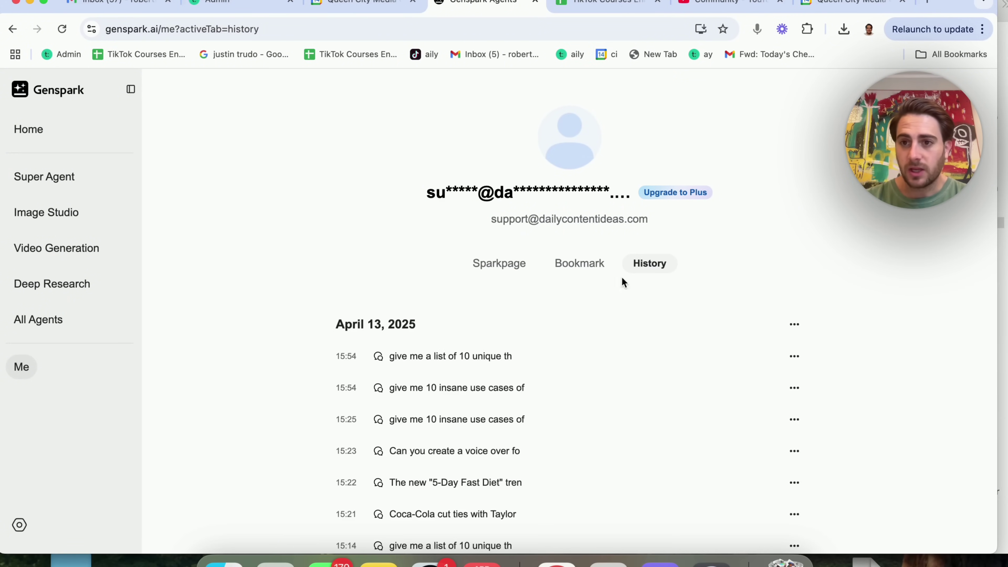
click(560, 265)
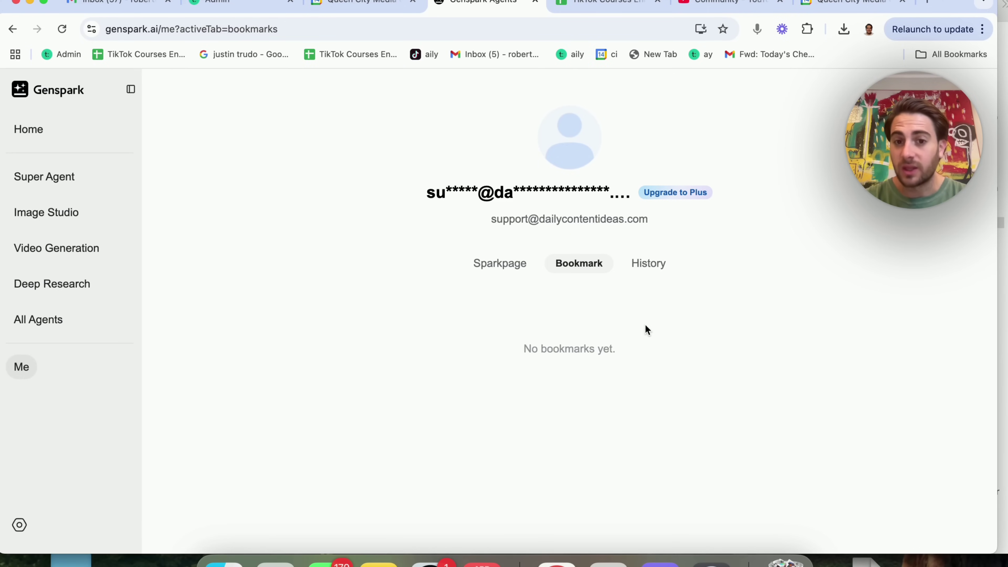
click(505, 263)
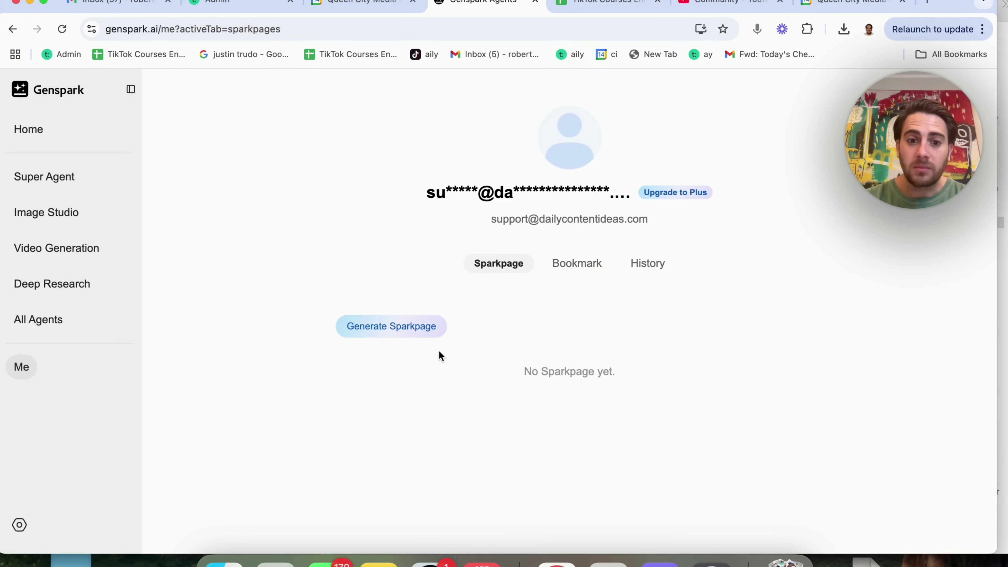
Open Generate Sparkpage, select the Page subject field, then dismiss the prompt
click(414, 335)
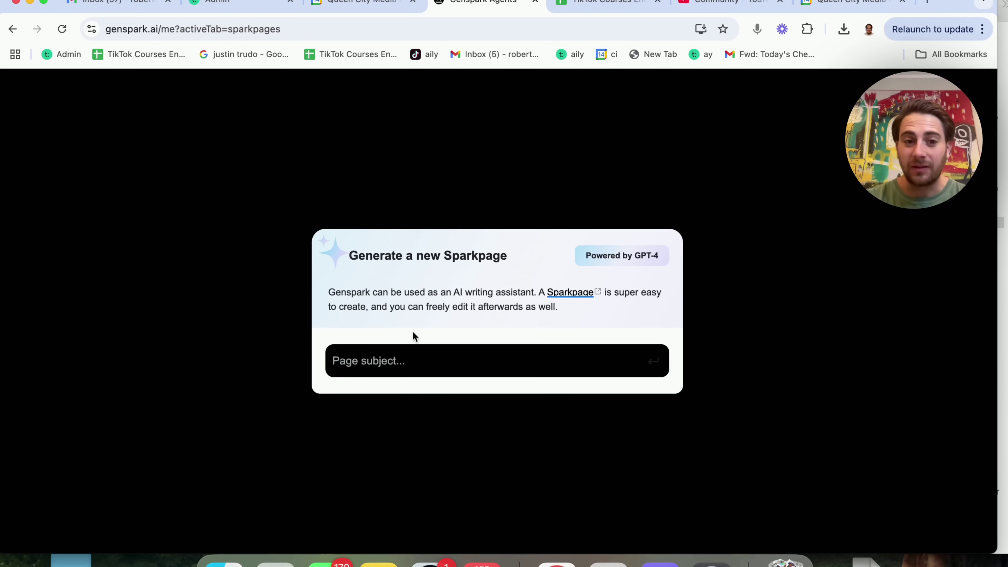
click(378, 354)
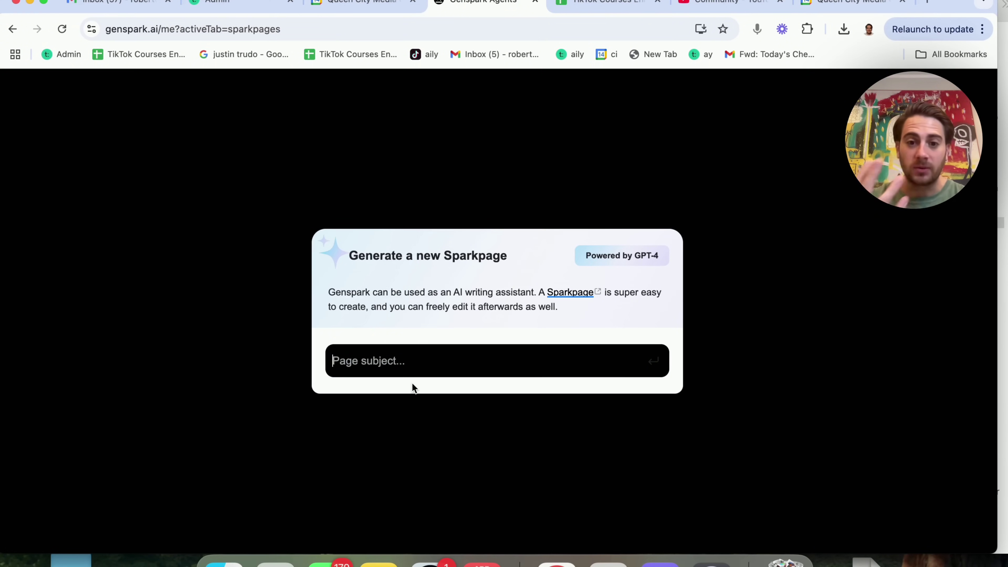
click(364, 436)
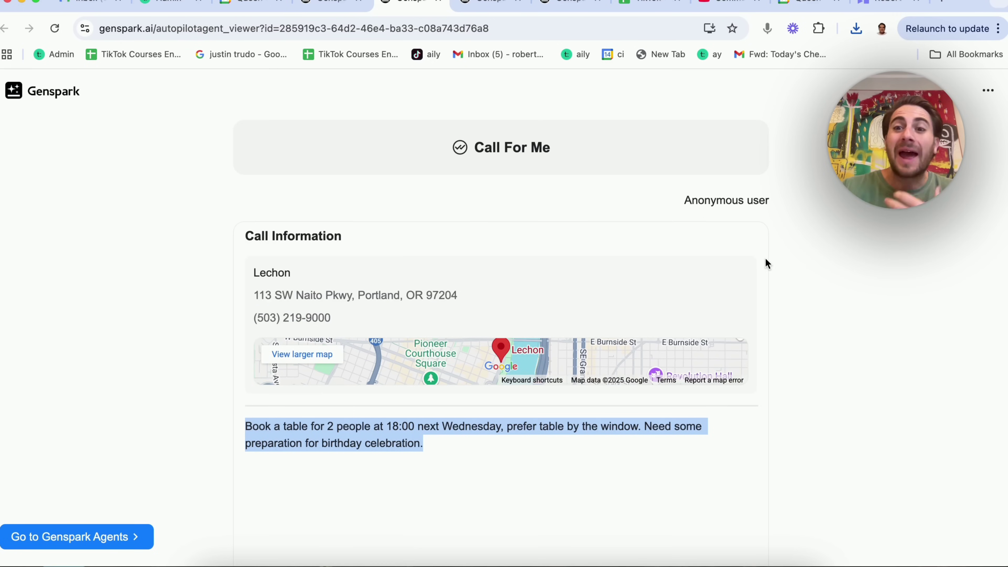
Scroll through the thinking process and Lechon call transcript to the Summary and 2:44 recording
scroll(265, 413, down, 1)
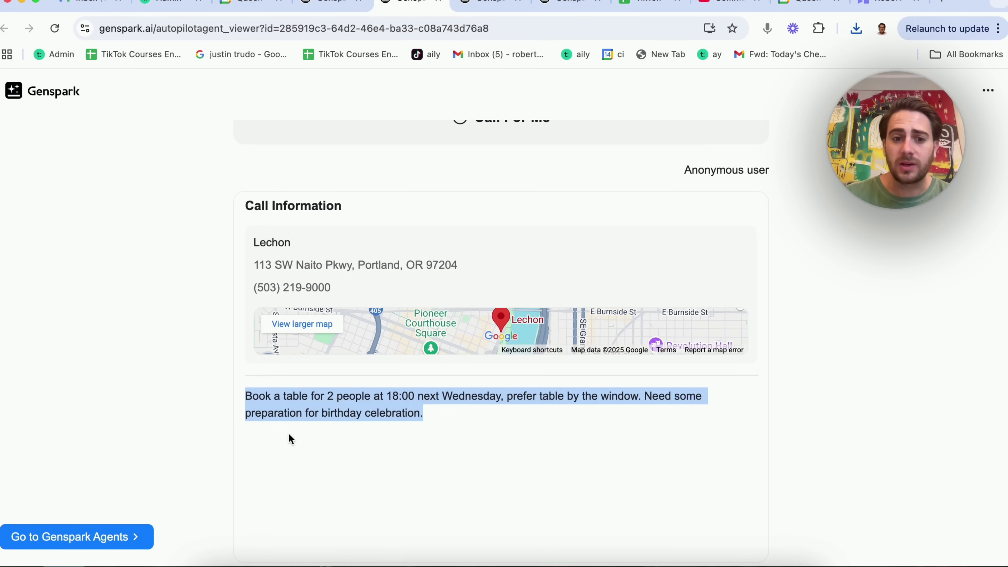
scroll(313, 434, down, 1)
scroll(315, 435, down, 10)
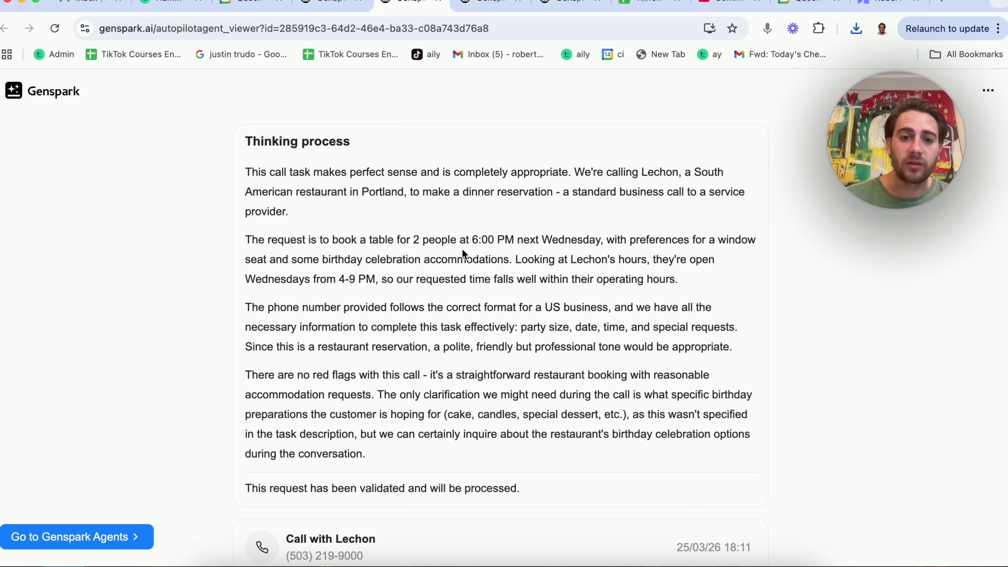
scroll(401, 359, down, 6)
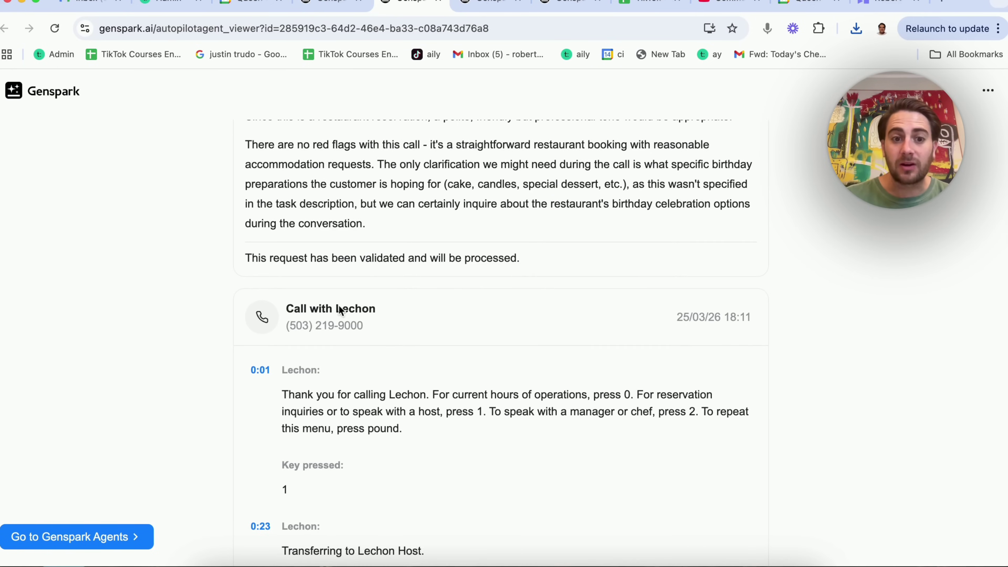
scroll(341, 331, down, 4)
scroll(342, 330, down, 4)
scroll(342, 330, up, 2)
scroll(341, 330, down, 8)
scroll(341, 333, down, 20)
scroll(341, 335, down, 7)
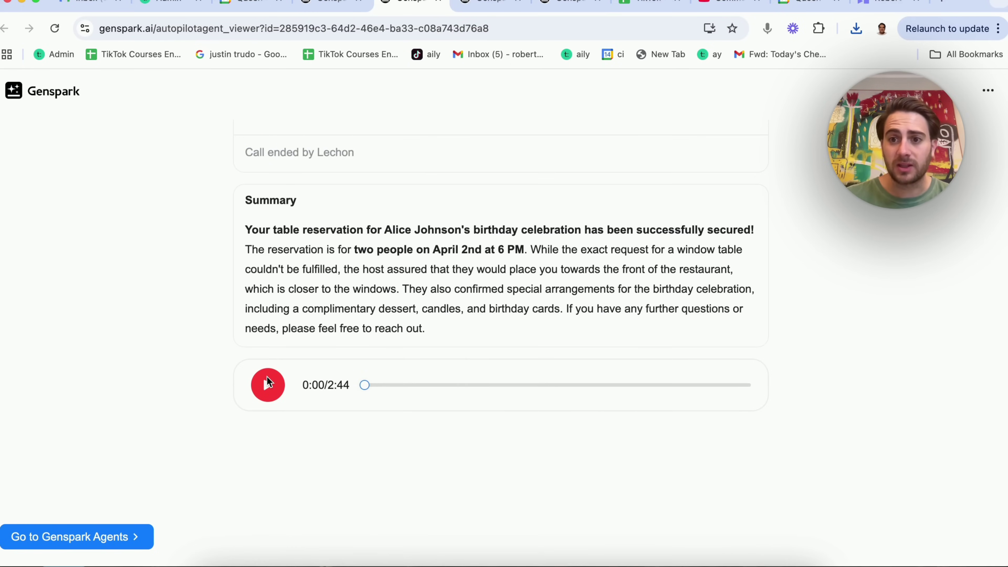
Play the reservation call recording, adjust the volume, and pause at 0:18
click(274, 393)
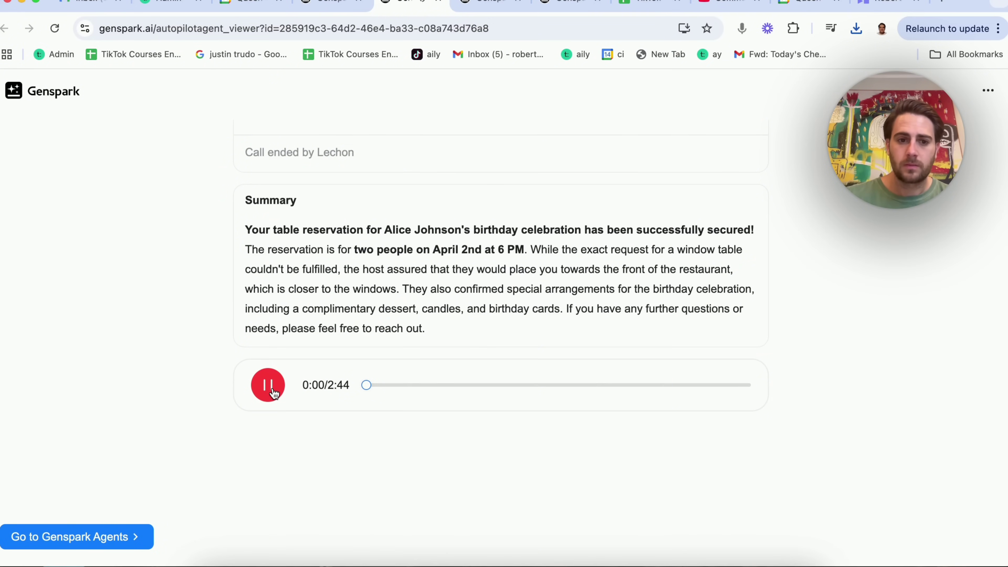
key(XF86AudioRaiseVolume)
key(XF86AudioRaiseVolume)
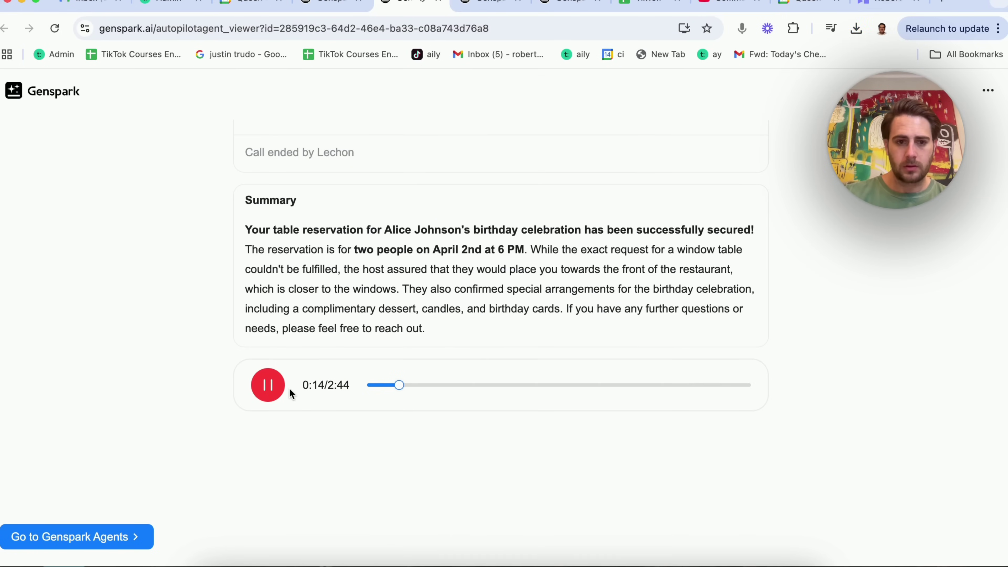
key(XF86AudioLowerVolume)
key(XF86AudioLowerVolume)
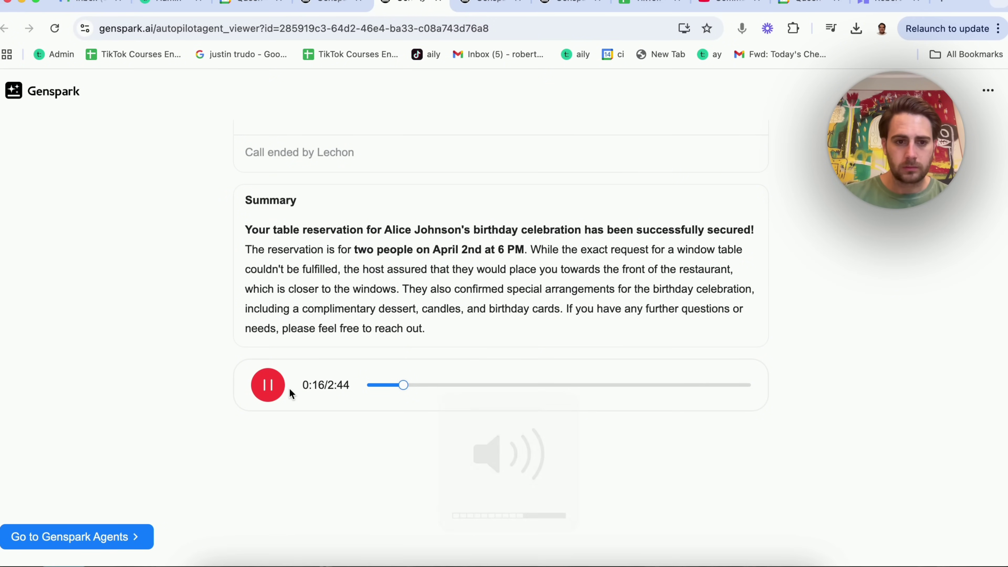
click(268, 385)
Skip the recording ahead to 0:28, resume playback, and pause at 0:46
scroll(336, 279, up, 20)
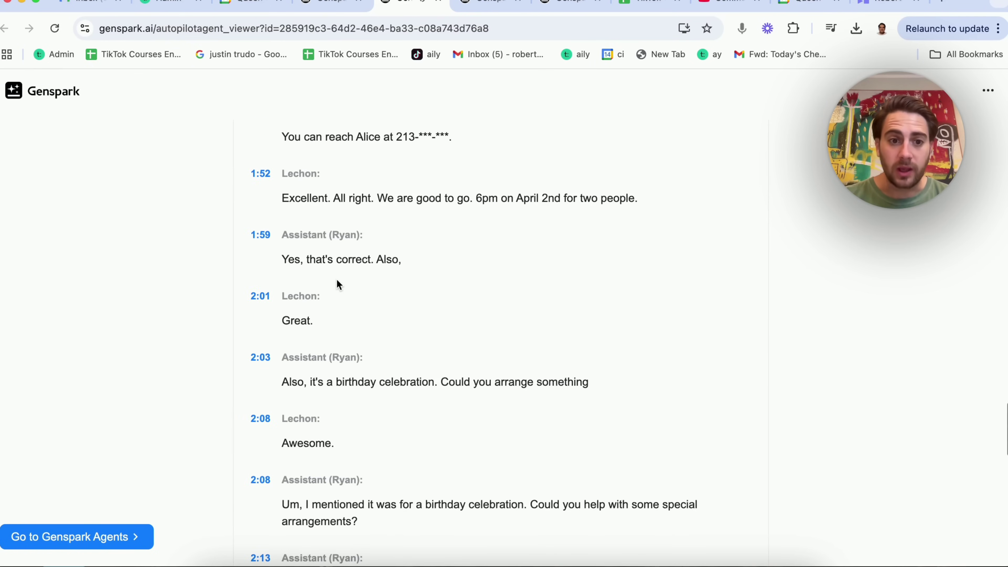
scroll(337, 280, up, 15)
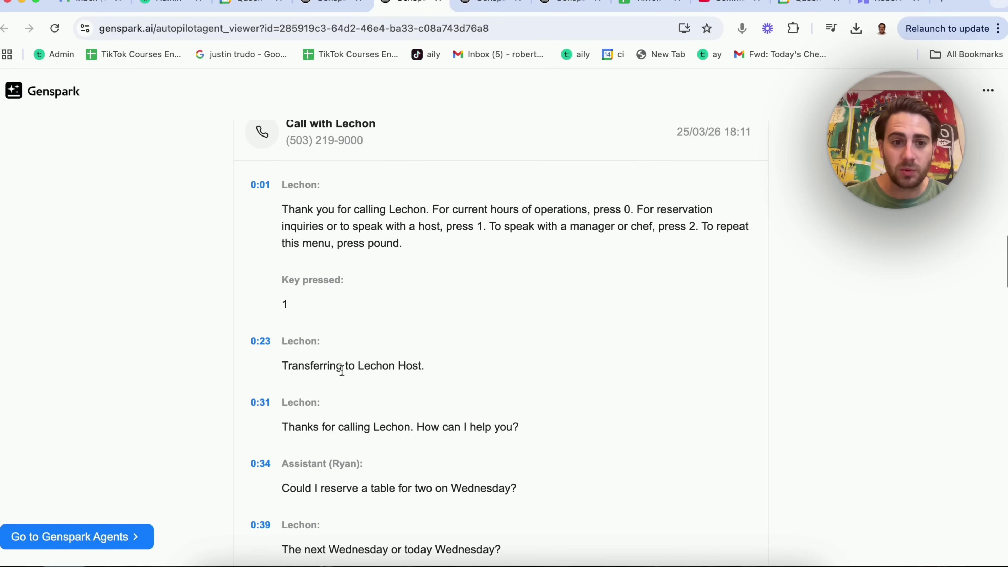
scroll(341, 370, down, 20)
scroll(341, 370, down, 15)
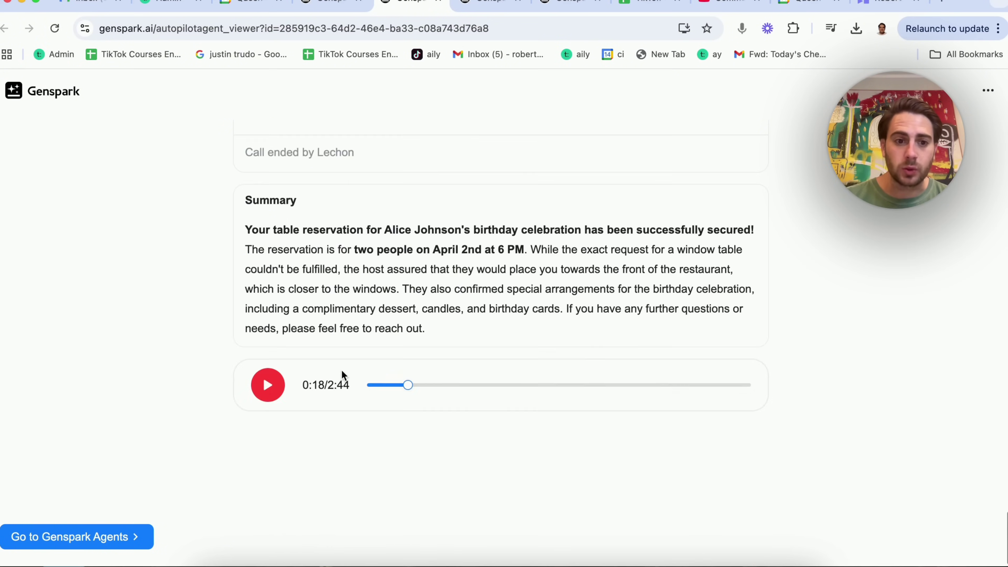
click(435, 388)
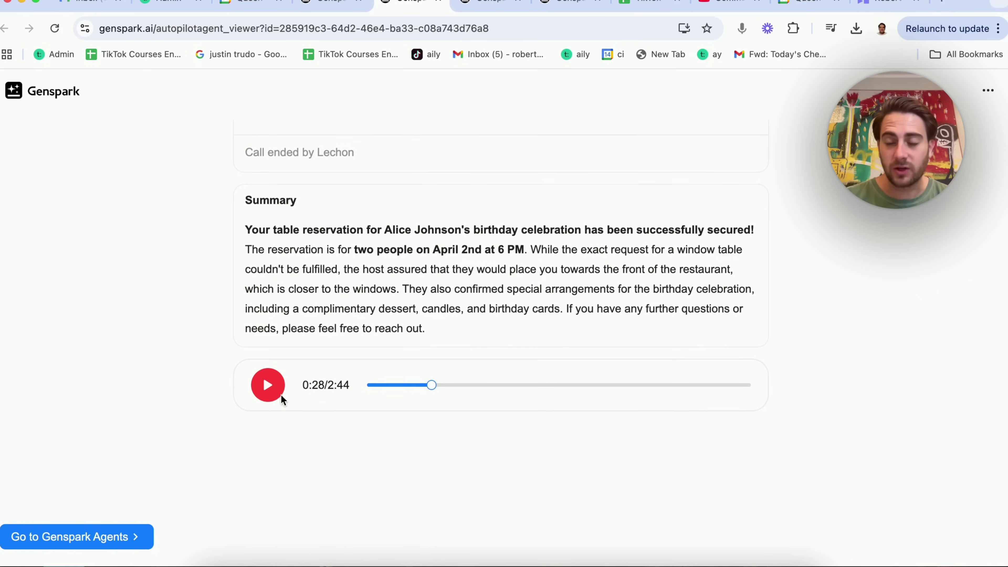
click(267, 393)
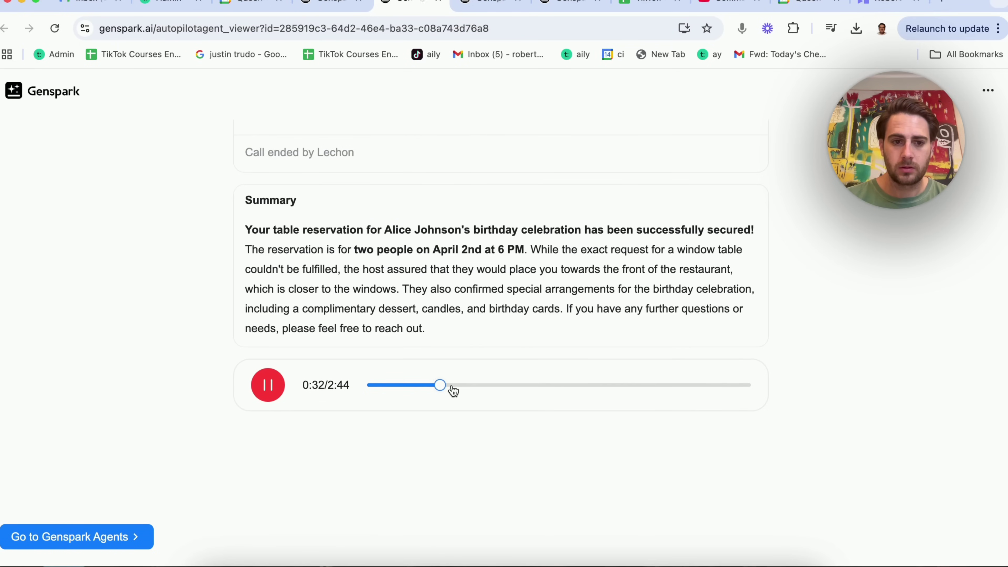
click(268, 394)
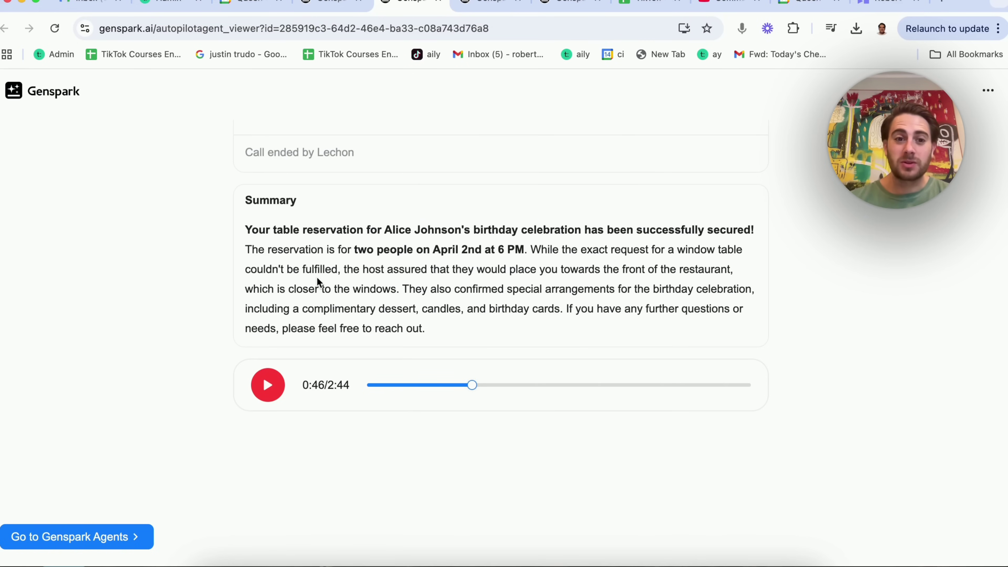
Highlight passages of the summary about the reservation and window table, then clear them
drag(277, 229, 380, 274)
click(364, 268)
click(451, 281)
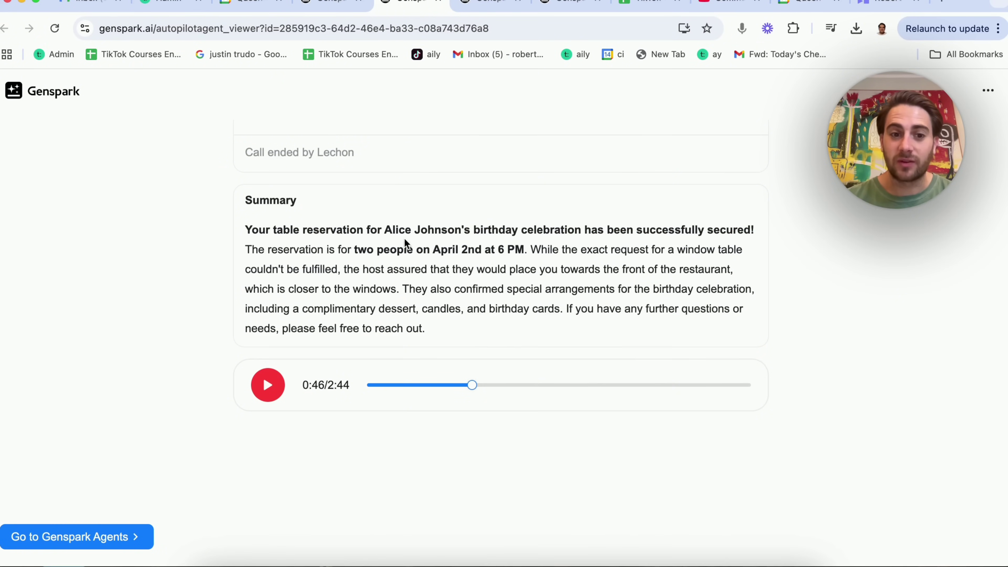
drag(415, 229, 413, 250)
click(488, 268)
drag(556, 258, 581, 263)
click(602, 264)
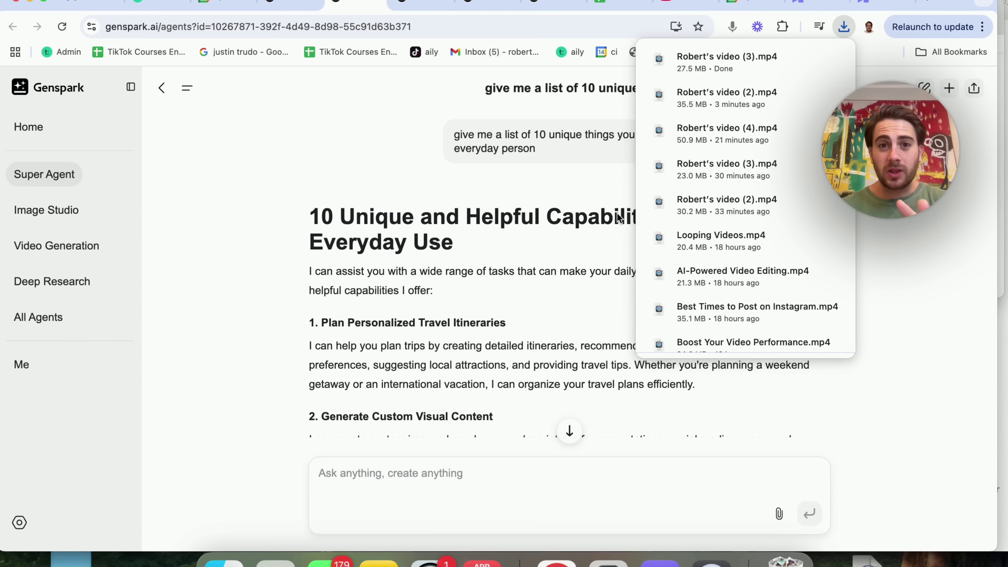
click(618, 217)
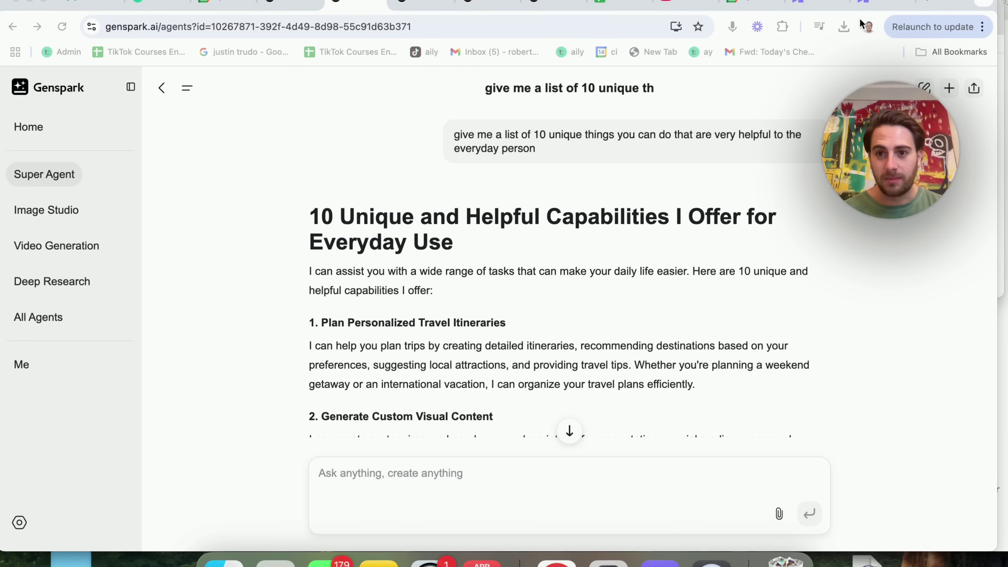
scroll(568, 179, down, 10)
scroll(568, 178, down, 2)
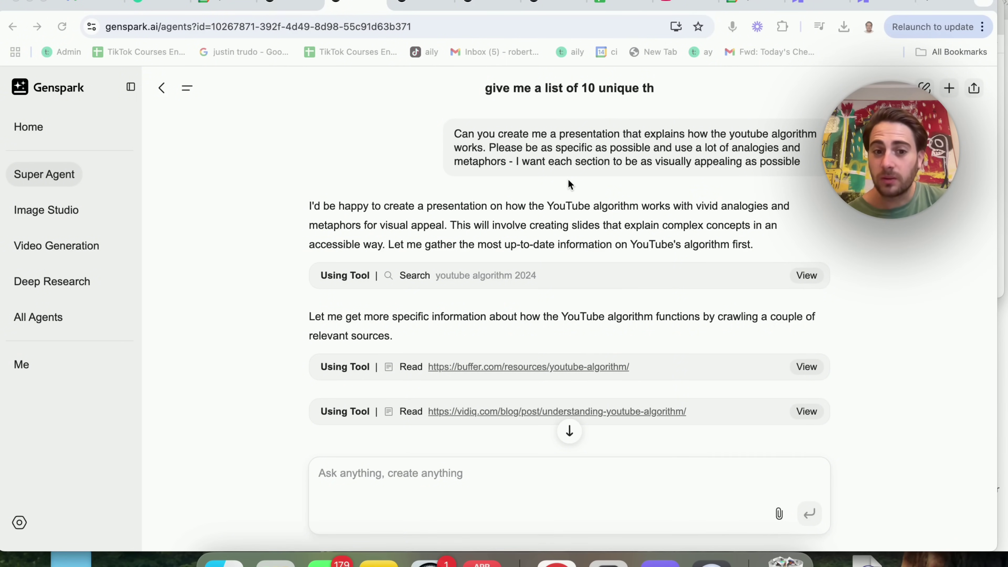
scroll(479, 299, down, 6)
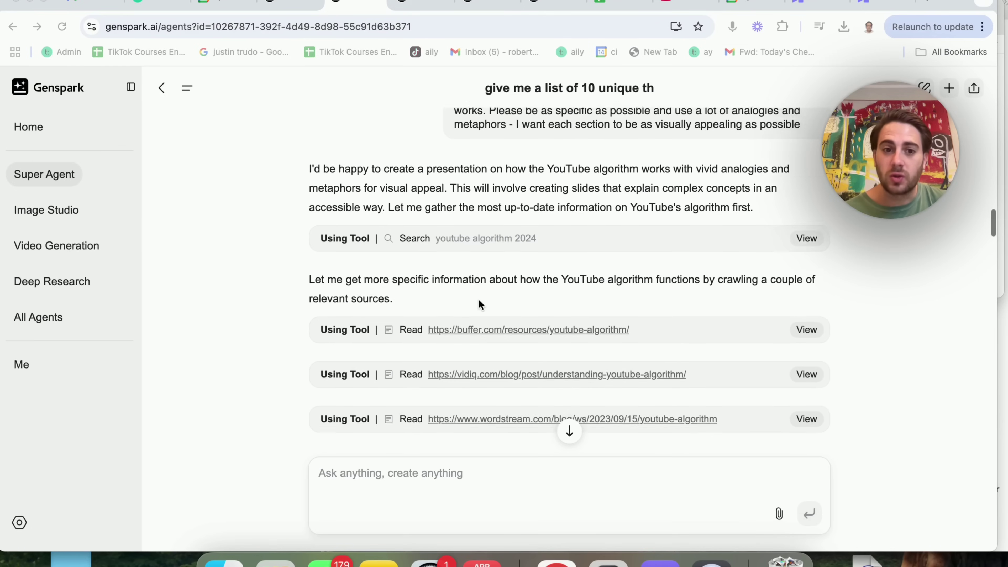
scroll(479, 298, down, 8)
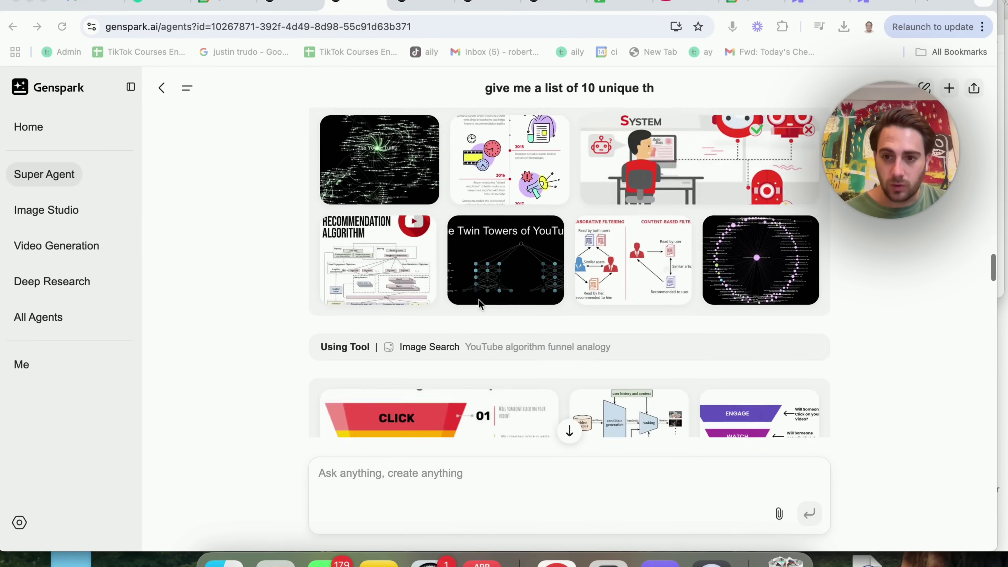
scroll(479, 299, up, 12)
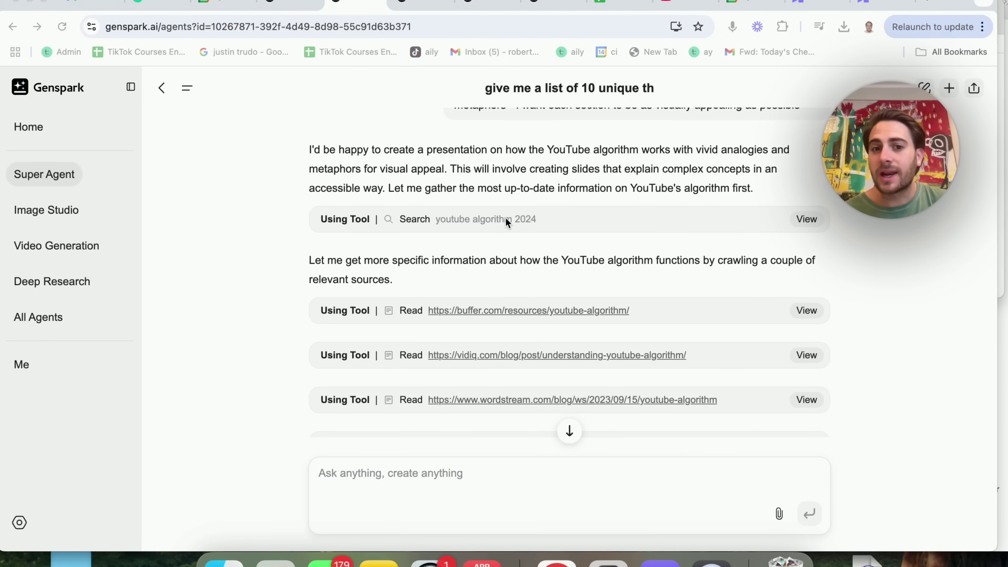
drag(441, 221, 557, 219)
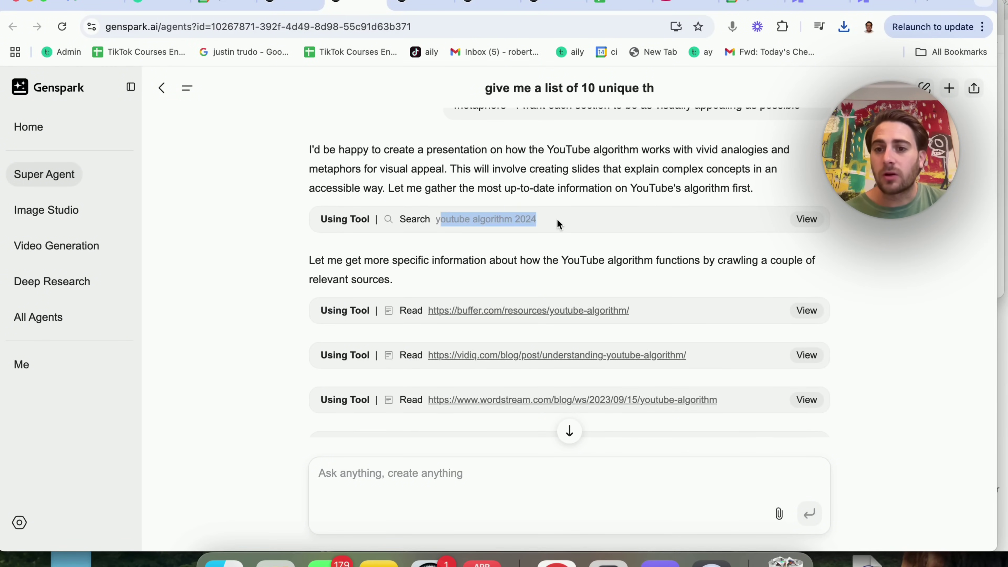
click(557, 218)
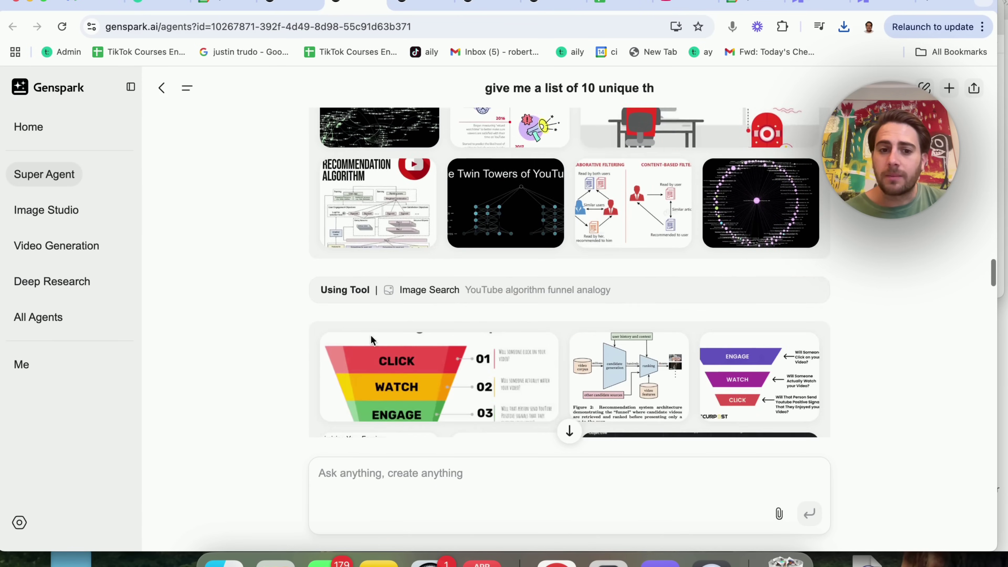
scroll(370, 334, down, 15)
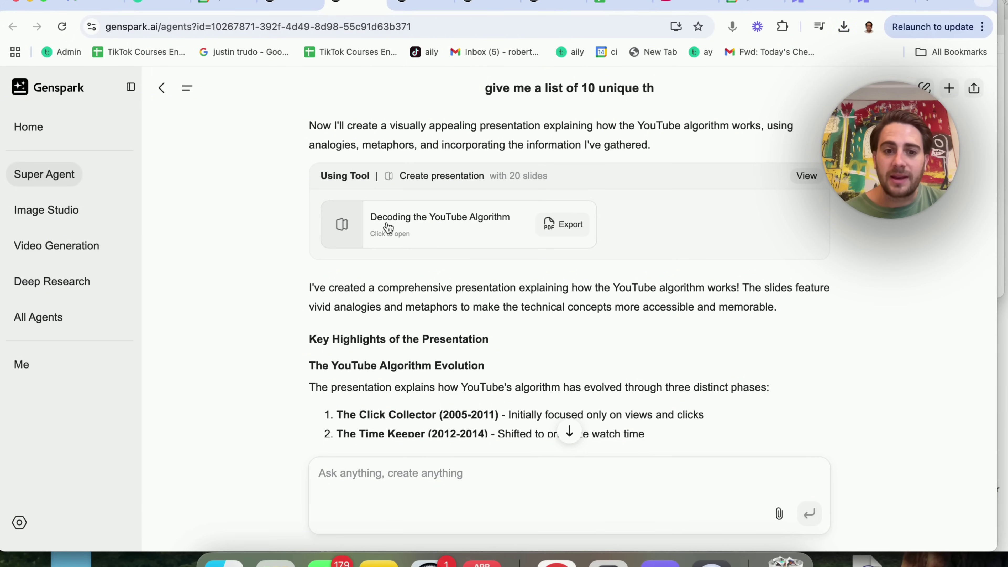
scroll(388, 225, down, 12)
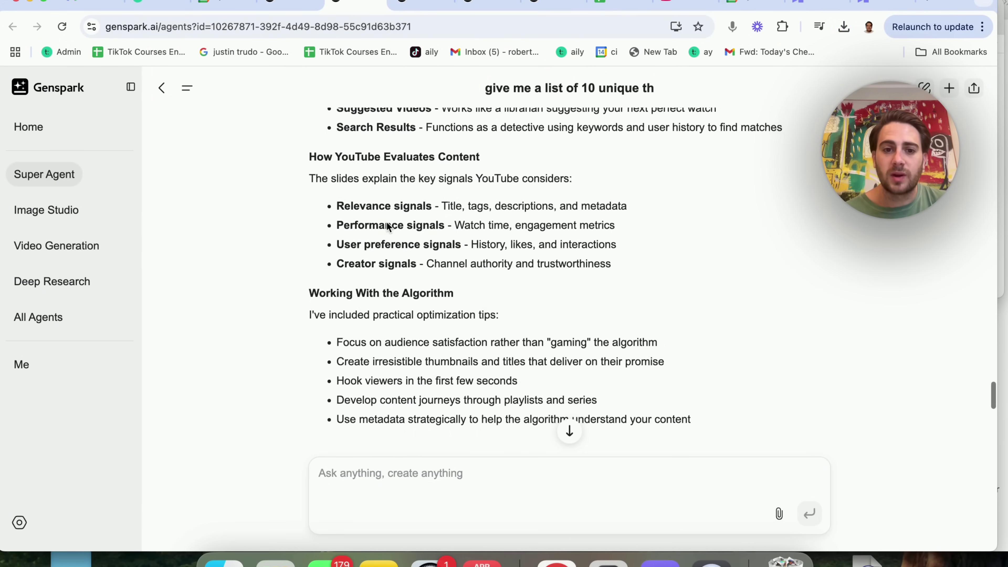
scroll(388, 224, up, 15)
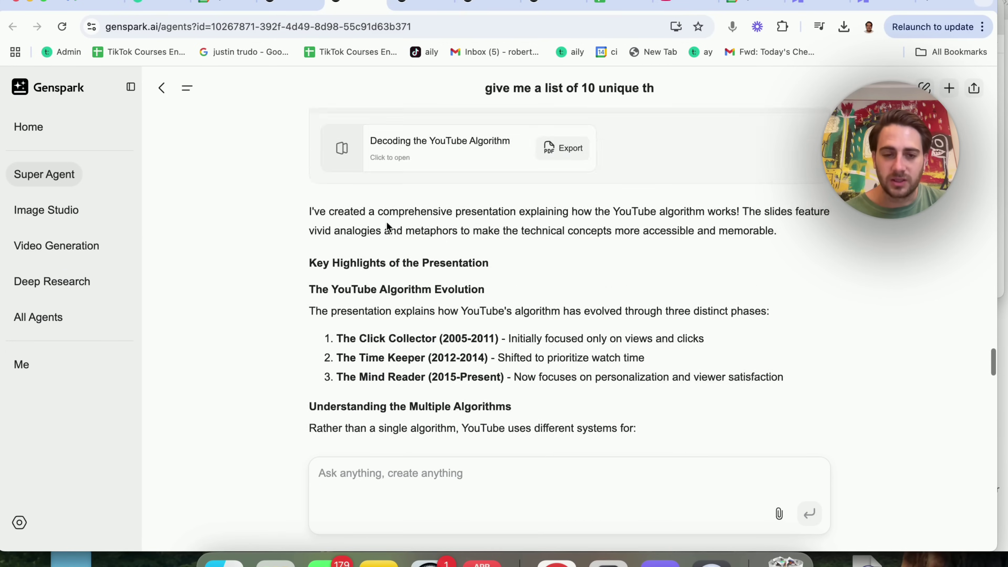
Open the Decoding the YouTube Algorithm deck and scroll through slides 12–14 to Optimization Tip #3
click(399, 299)
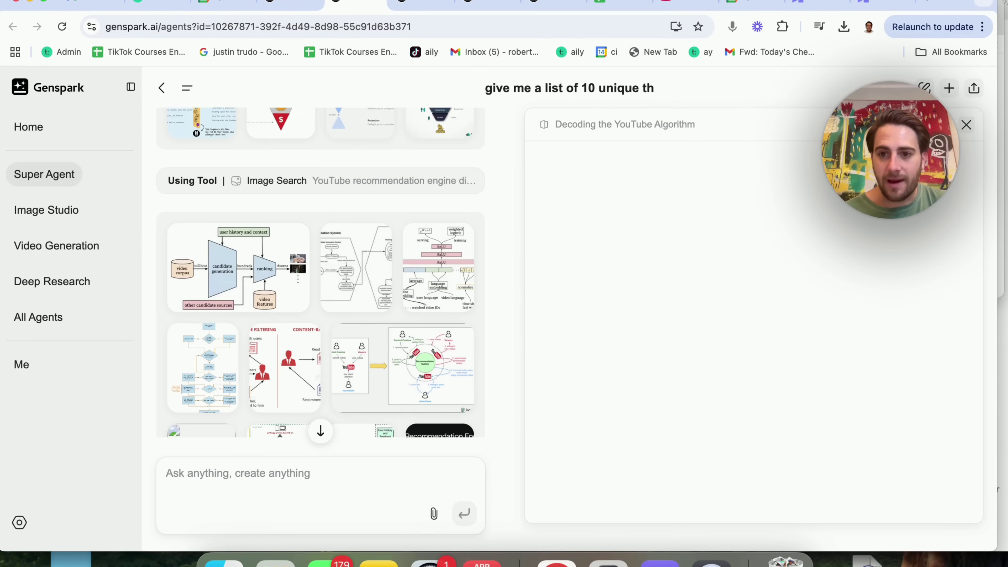
scroll(593, 321, down, 5)
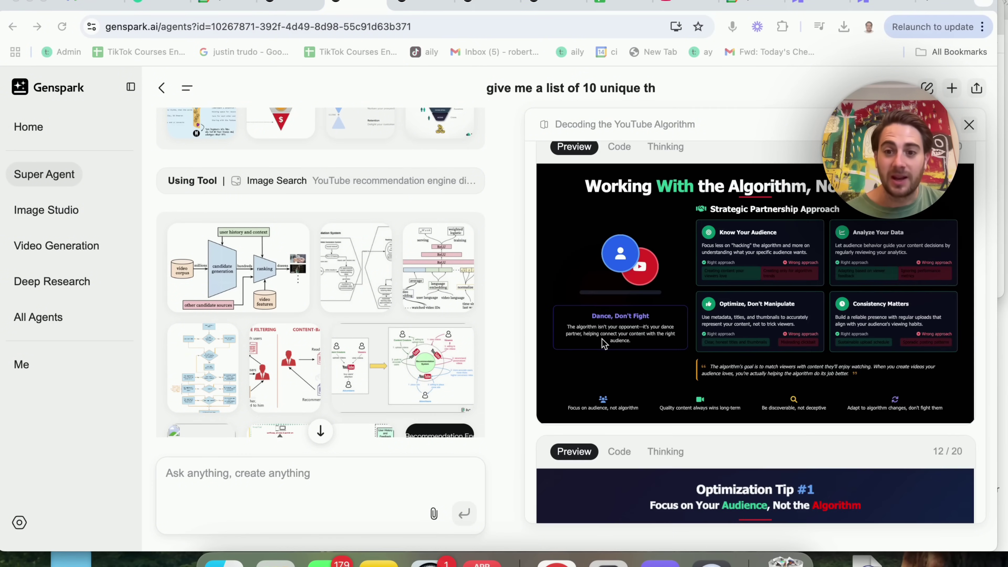
scroll(686, 249, down, 5)
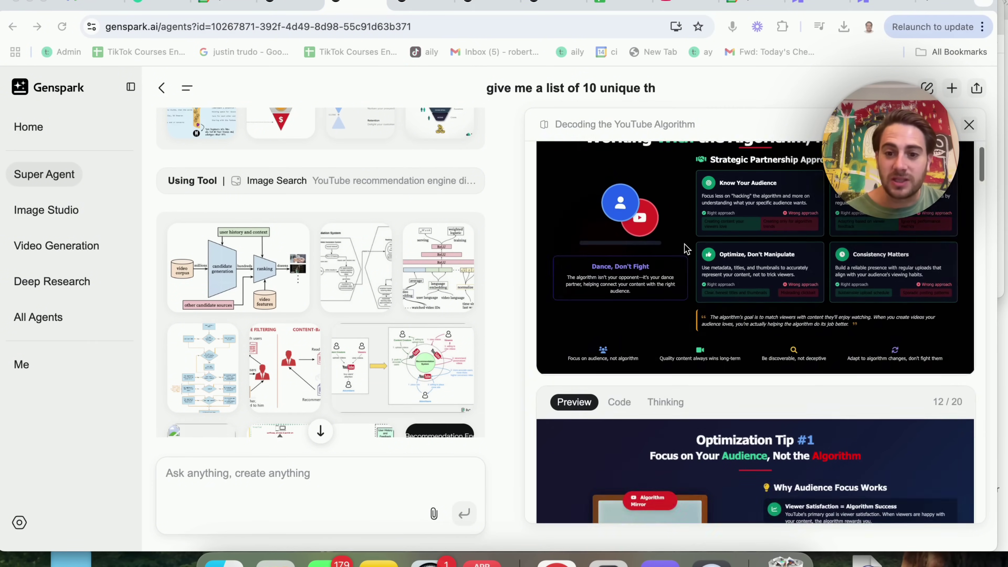
scroll(687, 249, down, 2)
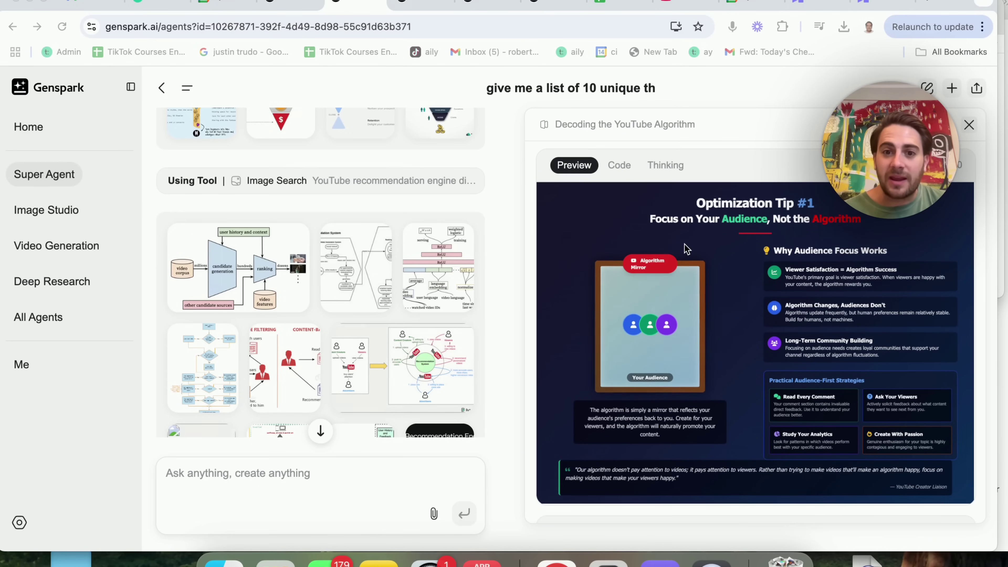
scroll(686, 249, down, 10)
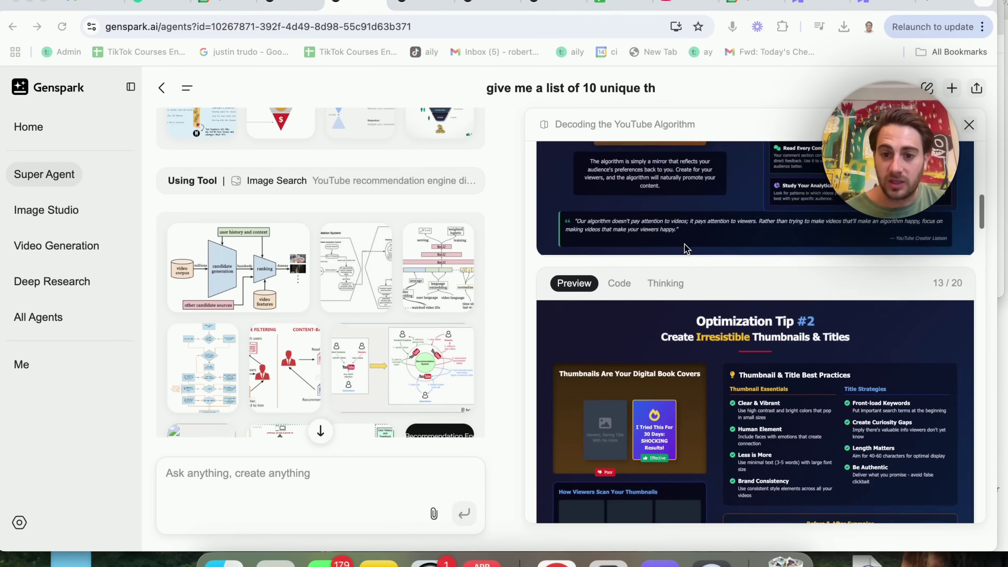
scroll(684, 244, down, 5)
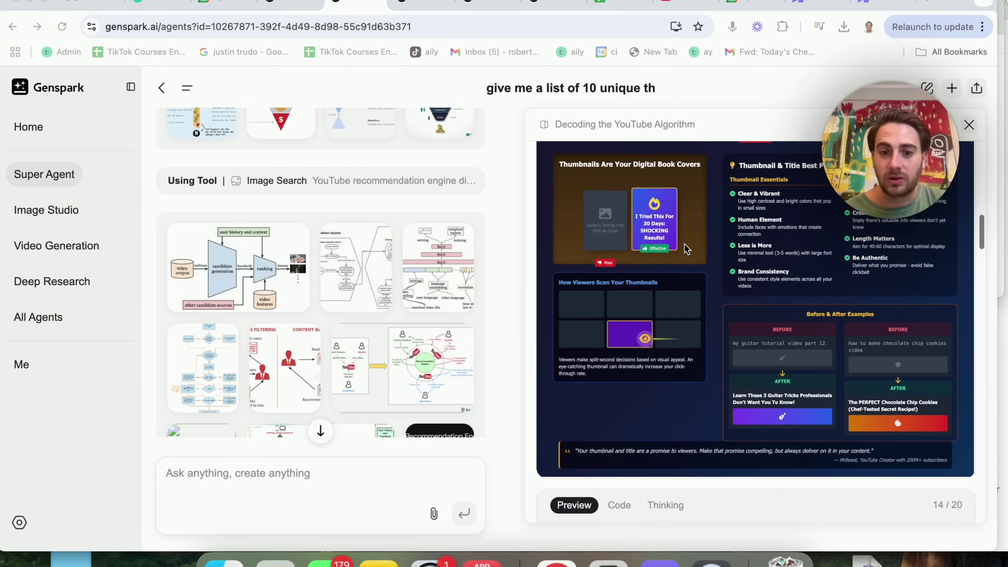
scroll(687, 249, down, 11)
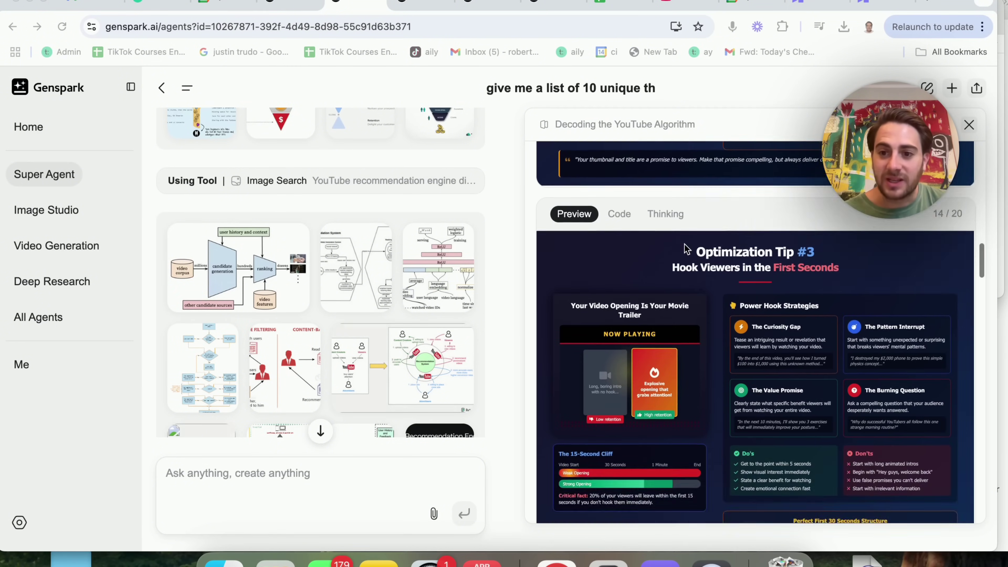
scroll(711, 410, down, 3)
Load gemini.google.com in a new tab and expand its recent chats
click(927, 5)
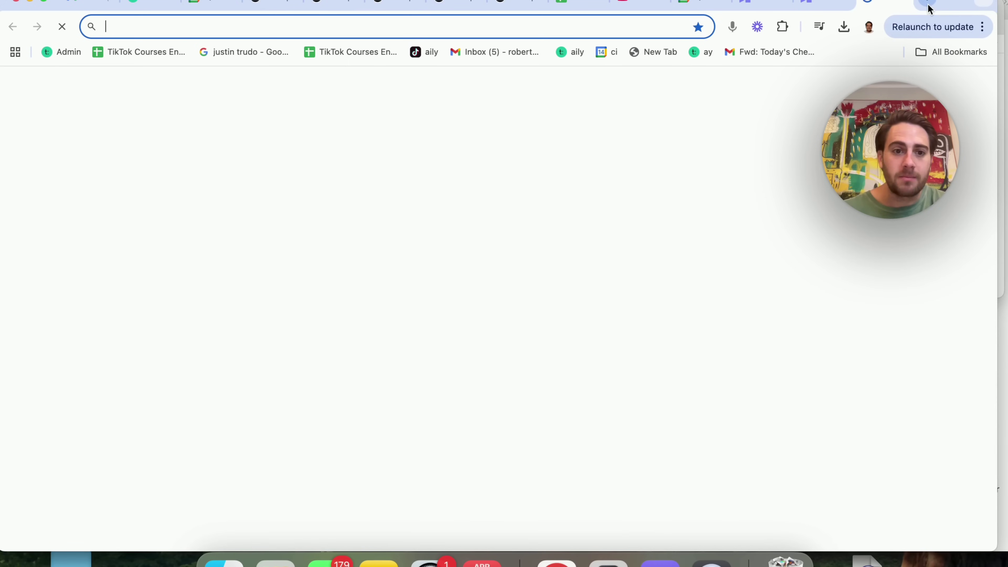
text(gemini)
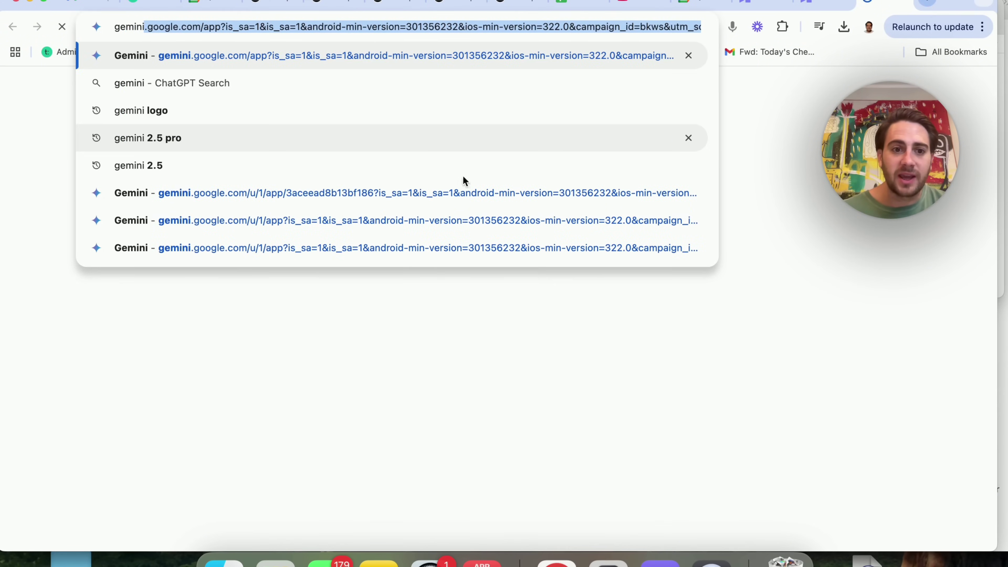
key(Return)
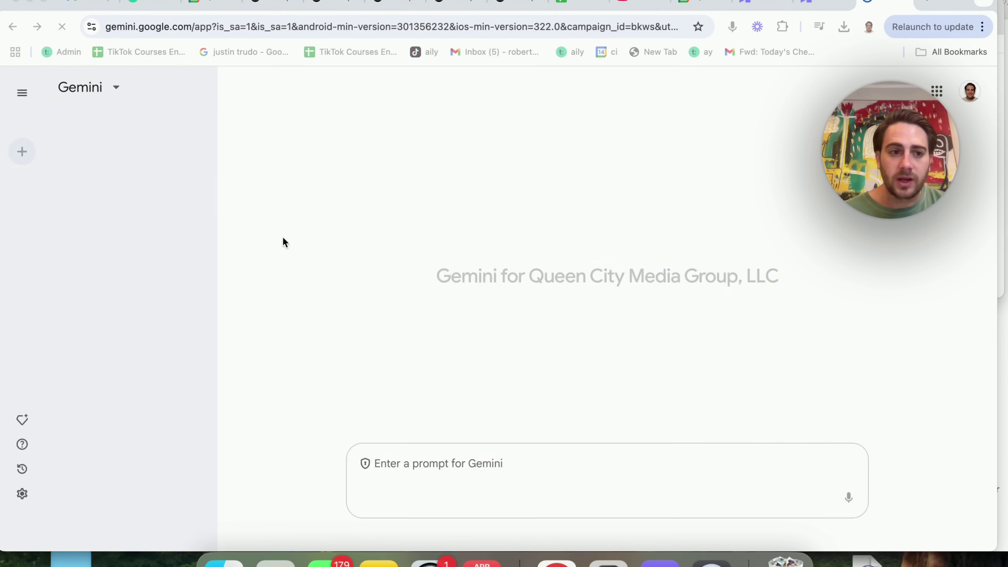
click(19, 98)
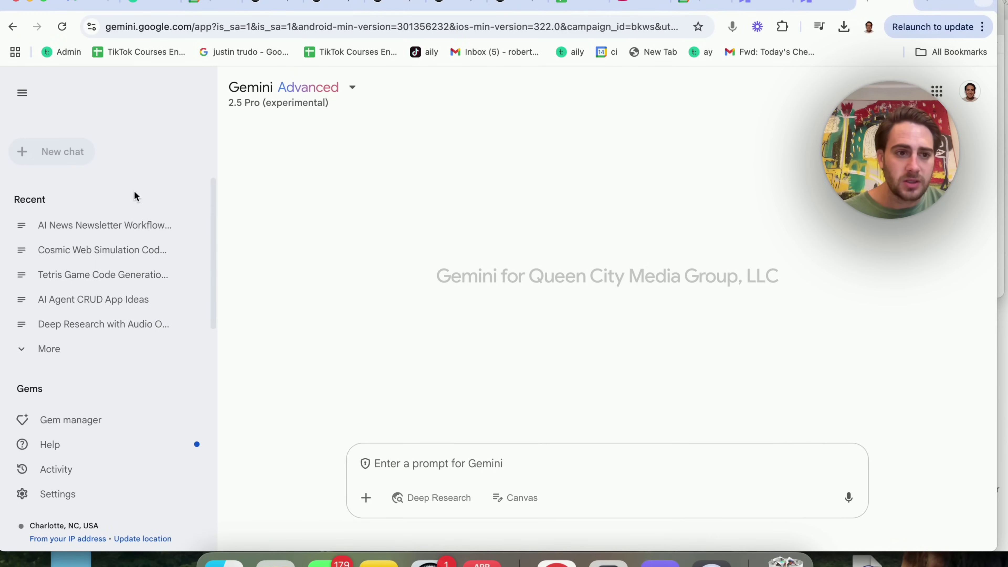
Switch Gemini to the other Google account and open its YouTube Algorithm Presentation chat
click(970, 91)
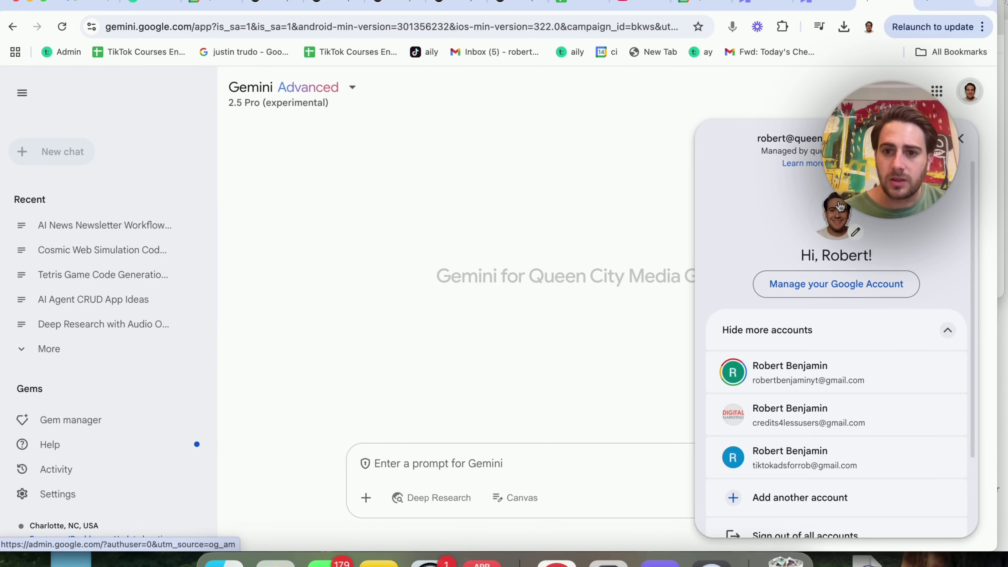
click(679, 200)
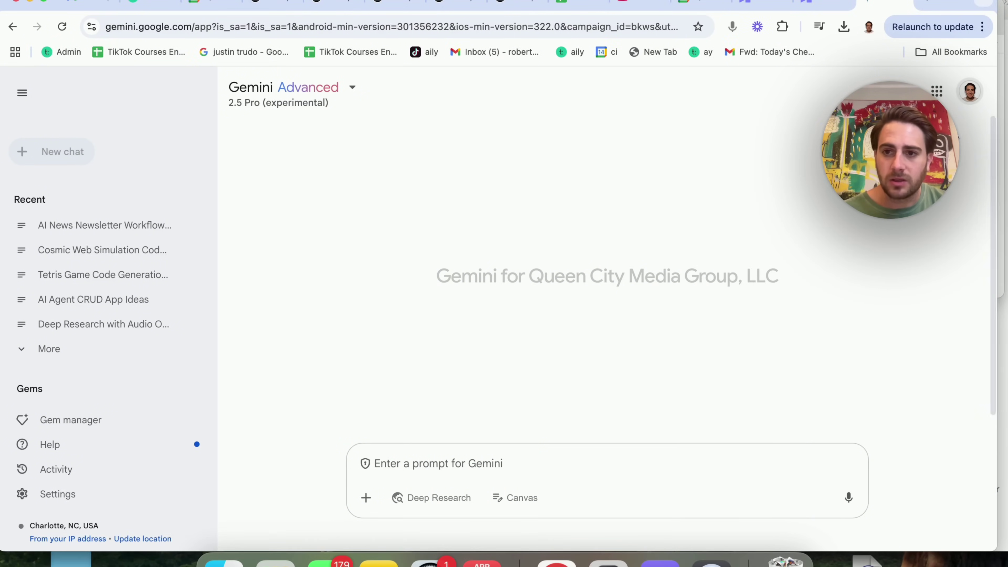
click(970, 98)
click(783, 376)
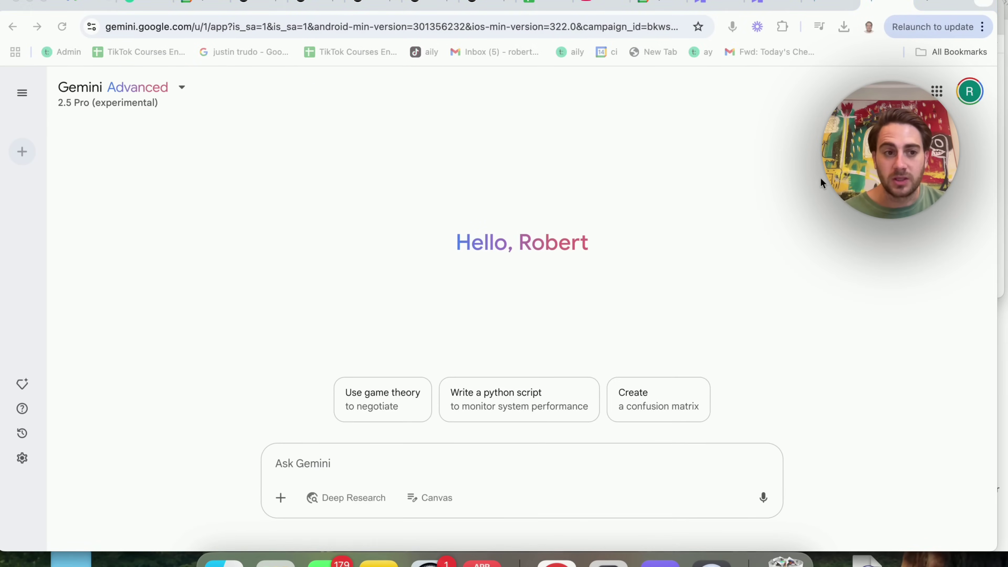
click(21, 93)
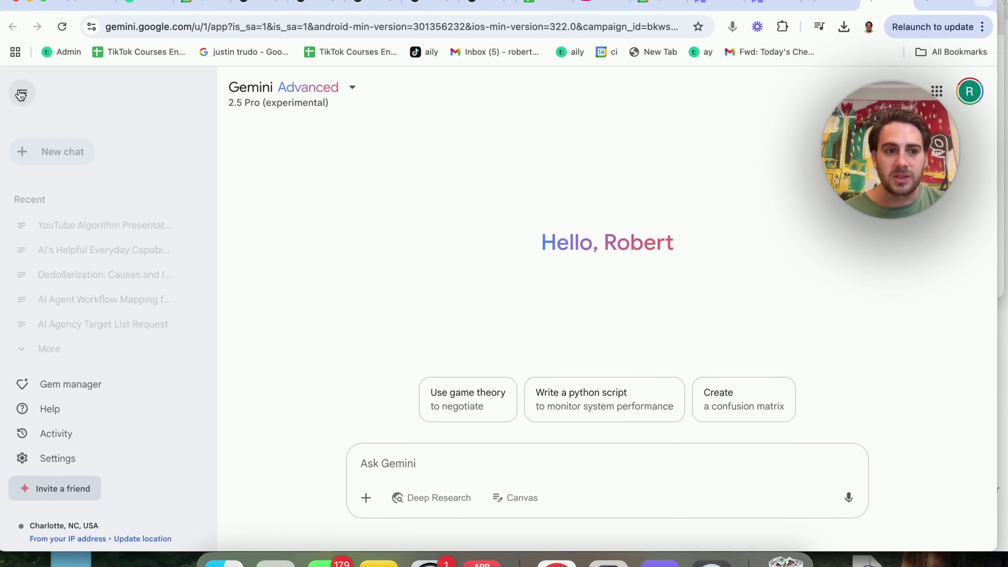
click(113, 225)
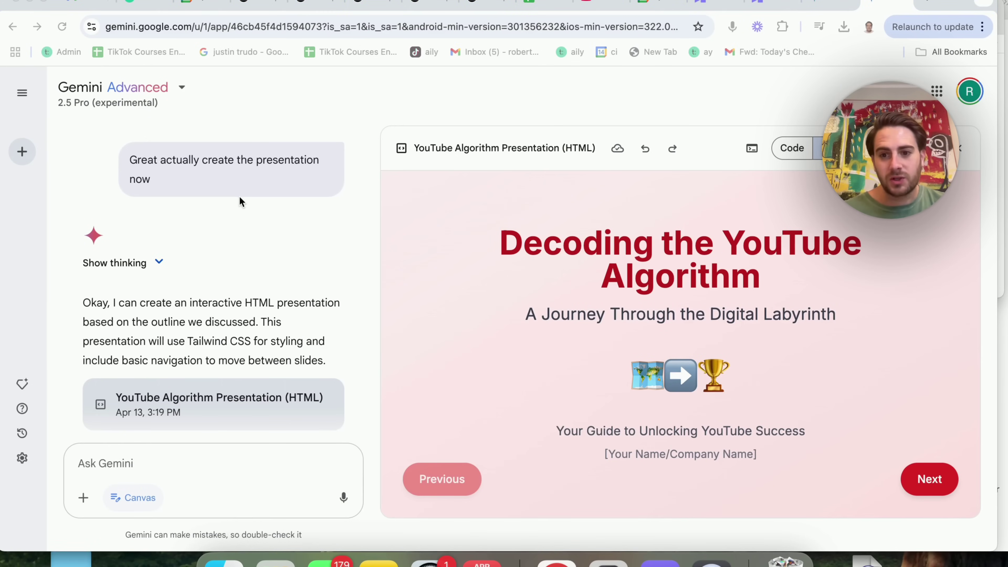
Step the canvas slides forward to The Video's DNA, then return to Genspark
click(925, 485)
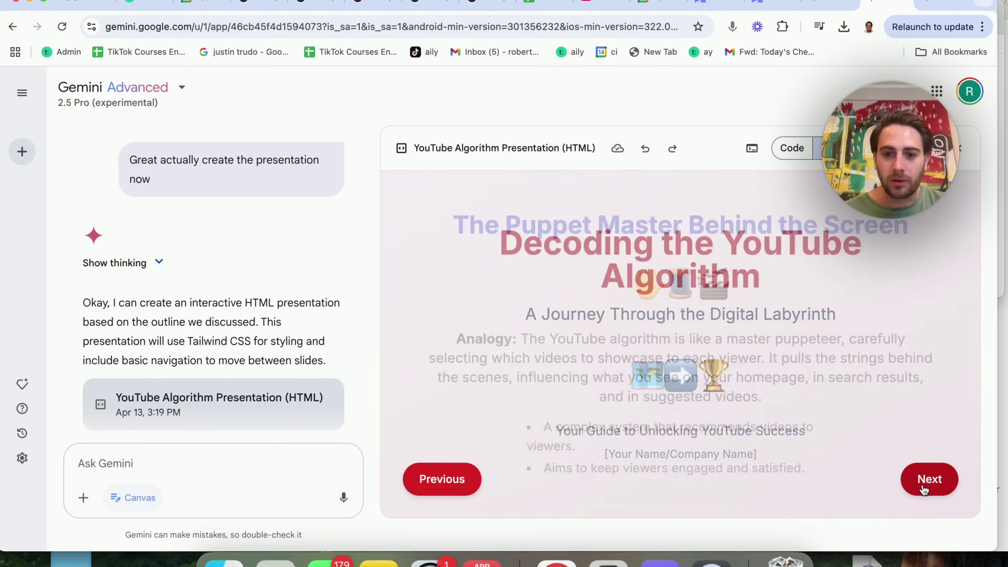
click(926, 486)
click(927, 484)
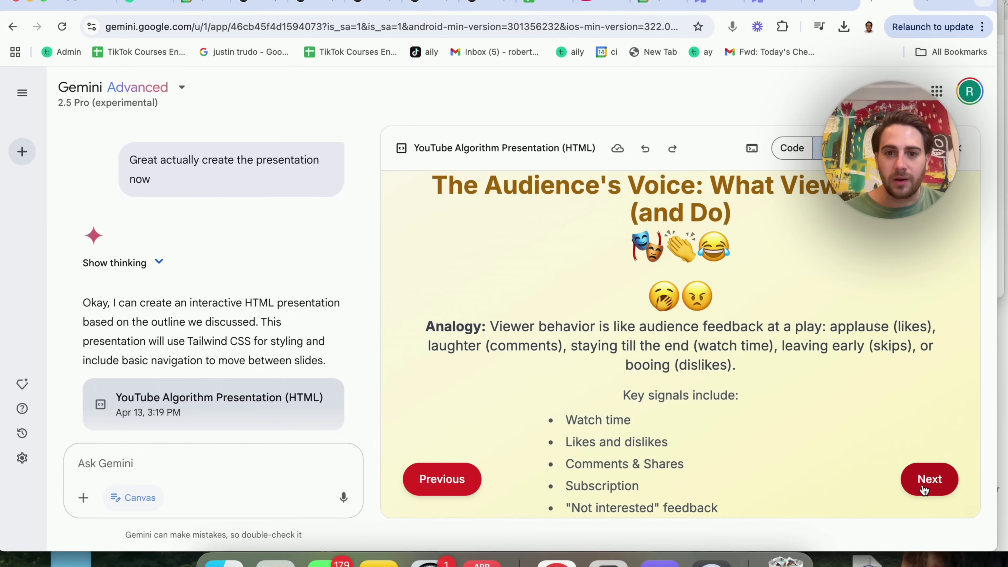
click(444, 480)
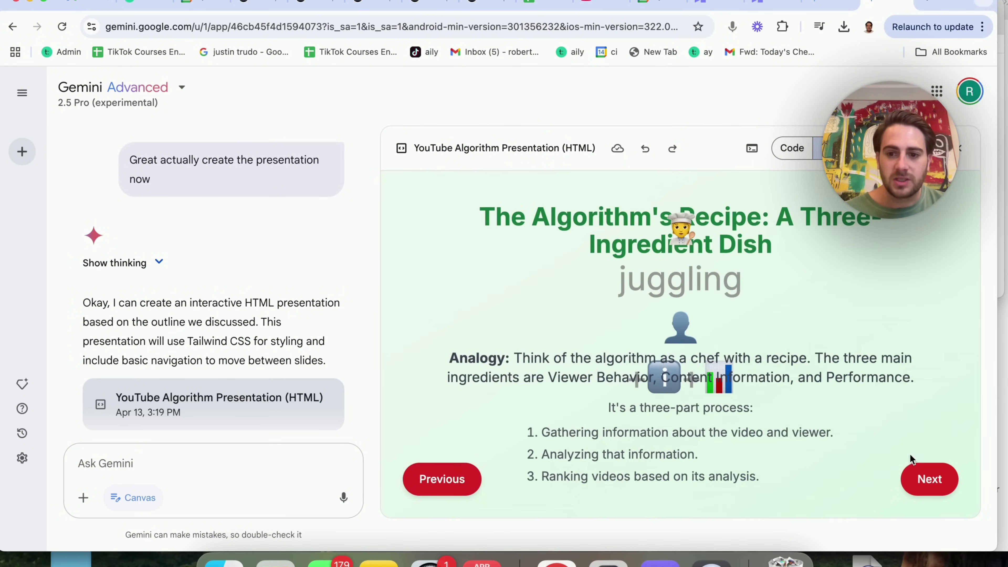
click(926, 481)
click(927, 480)
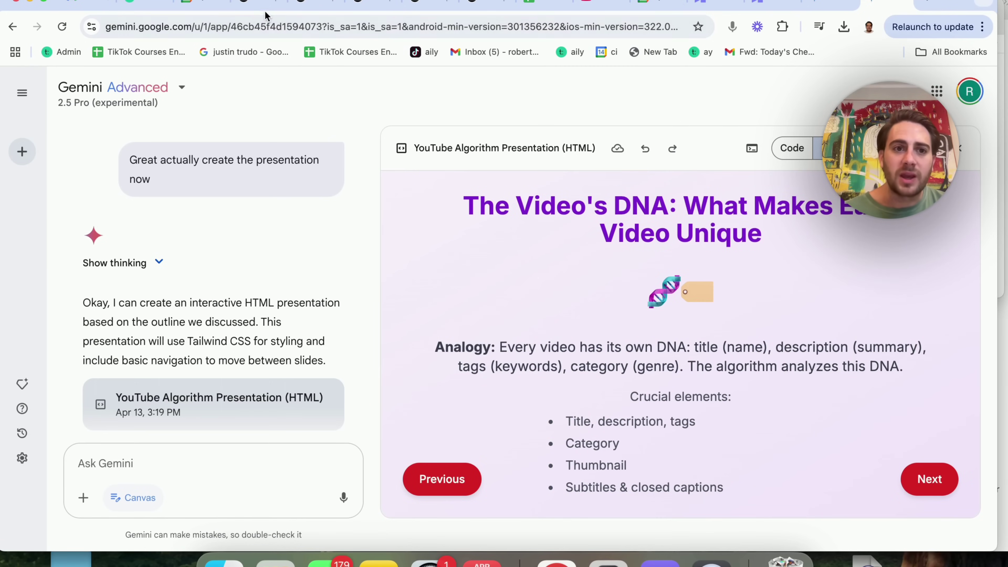
click(254, 4)
Return to the Genspark slide deck tab and scroll the slide preview
click(295, 3)
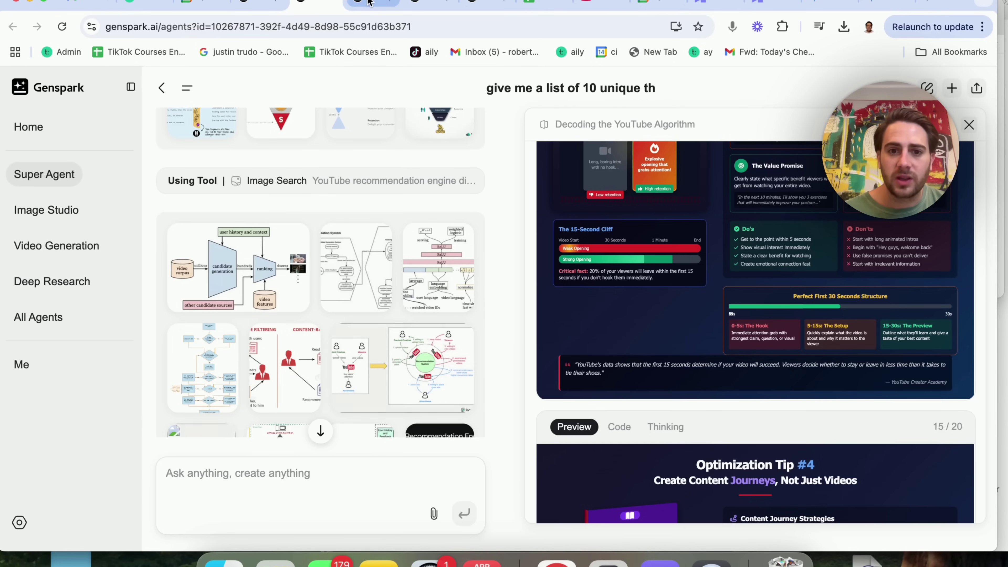
scroll(576, 221, down, 3)
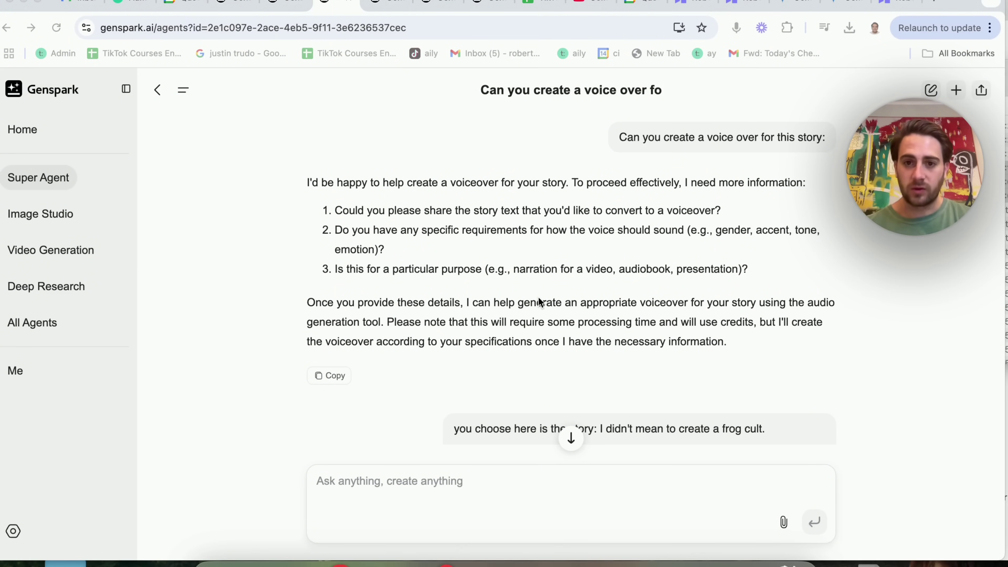
Scroll past the frog-cult story and 'great' reply to the 0:38 ElevenLabs TTS audio player
scroll(567, 258, down, 1)
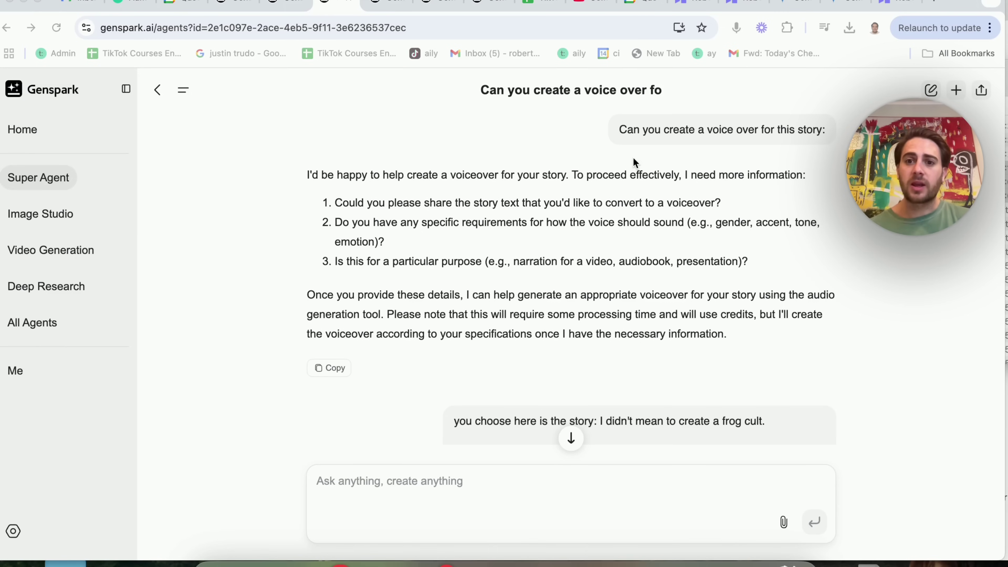
scroll(634, 158, down, 1)
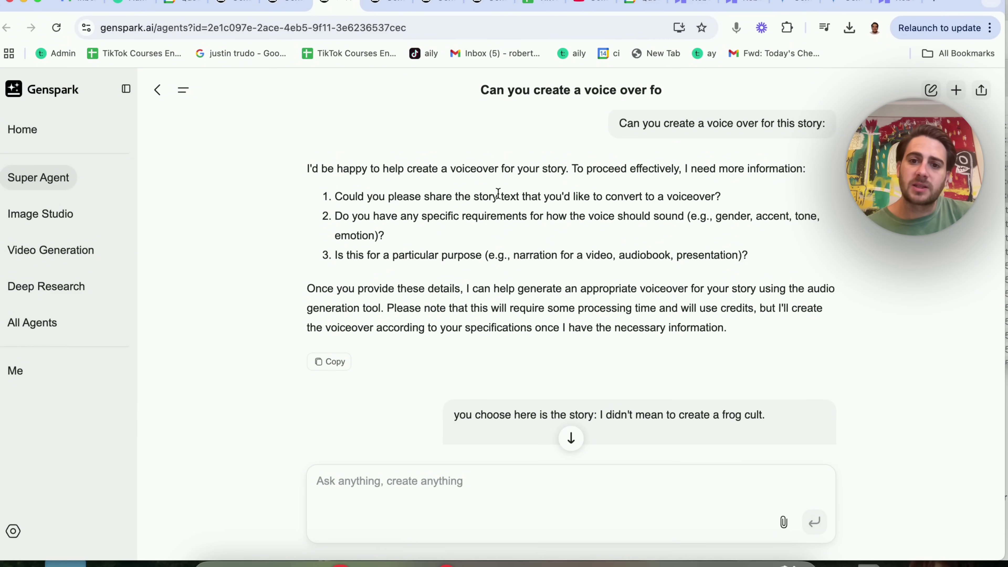
scroll(468, 194, down, 2)
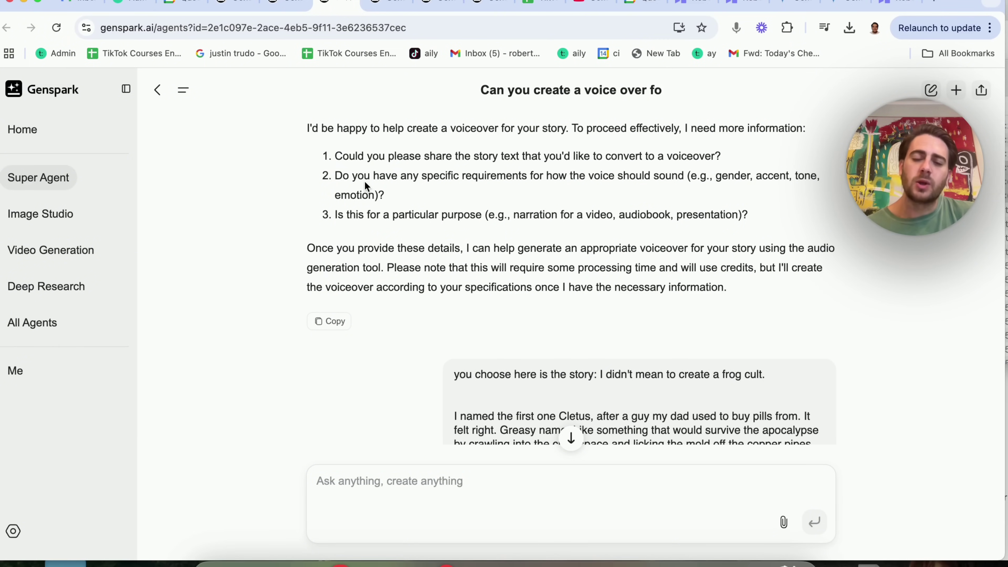
scroll(472, 179, down, 2)
scroll(472, 178, down, 1)
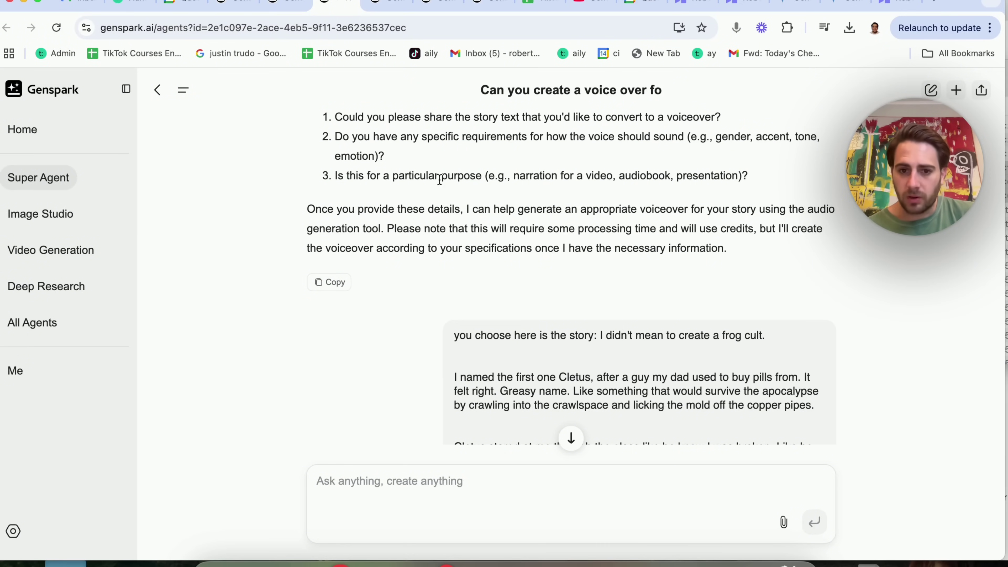
scroll(440, 179, down, 5)
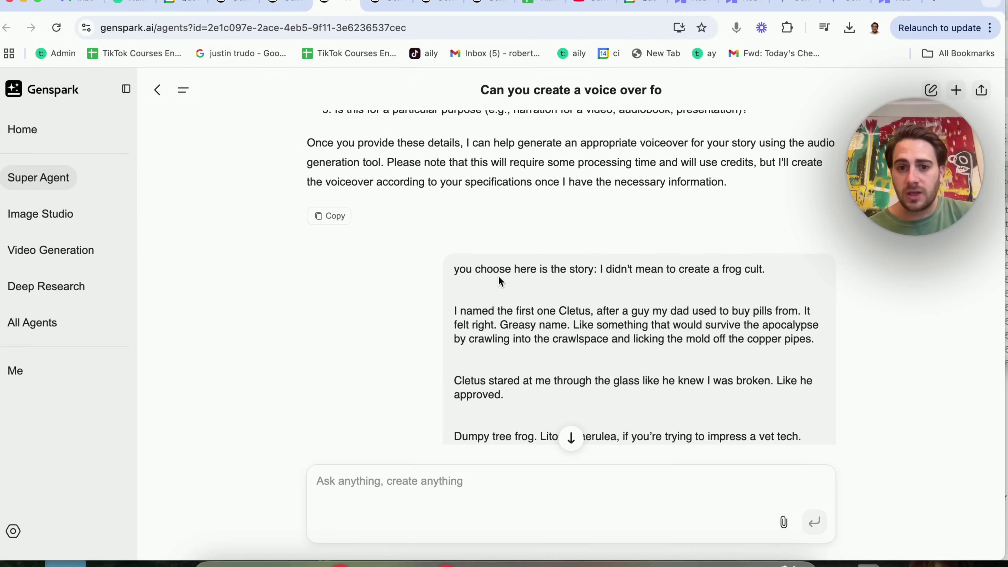
scroll(596, 282, up, 3)
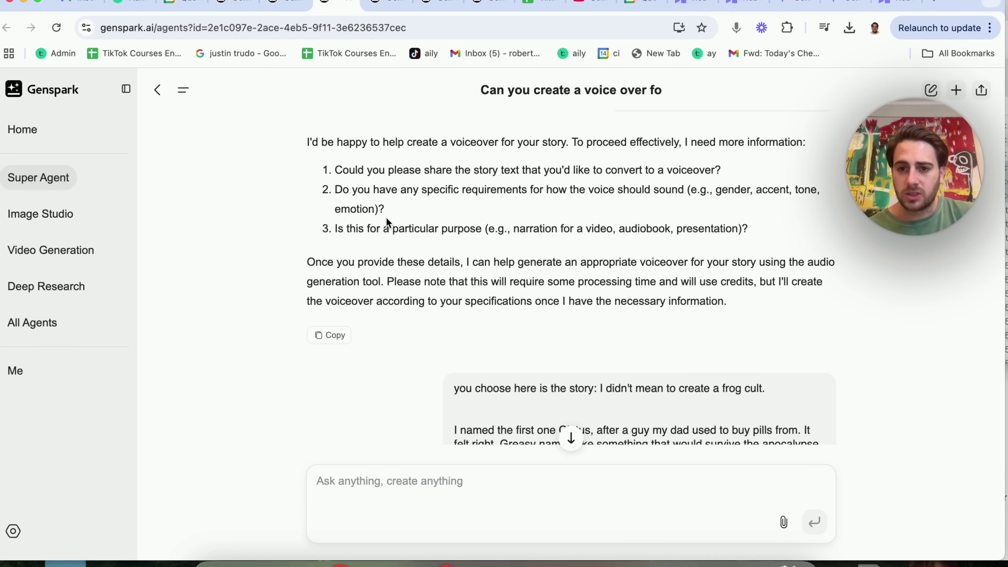
scroll(385, 217, down, 2)
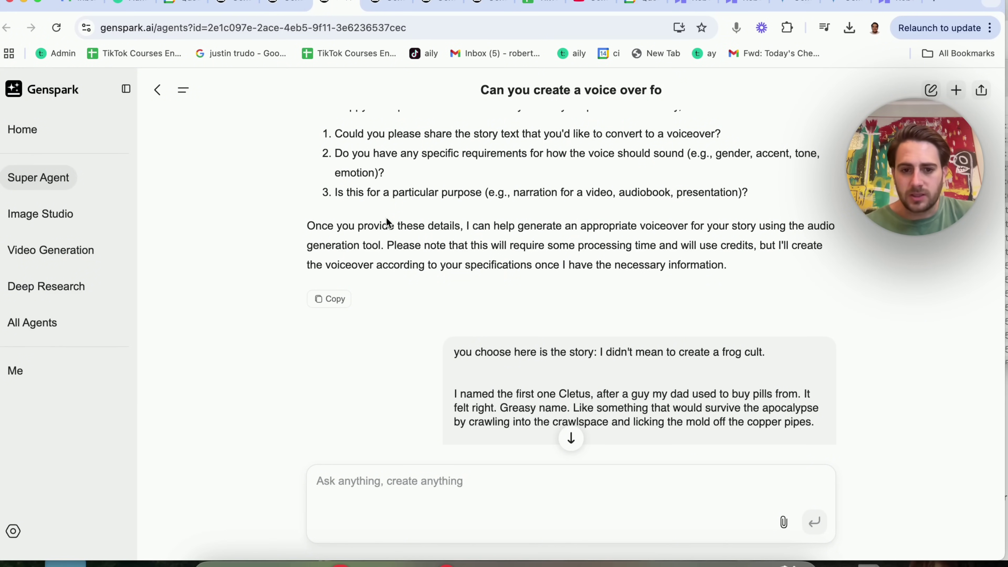
scroll(386, 217, down, 15)
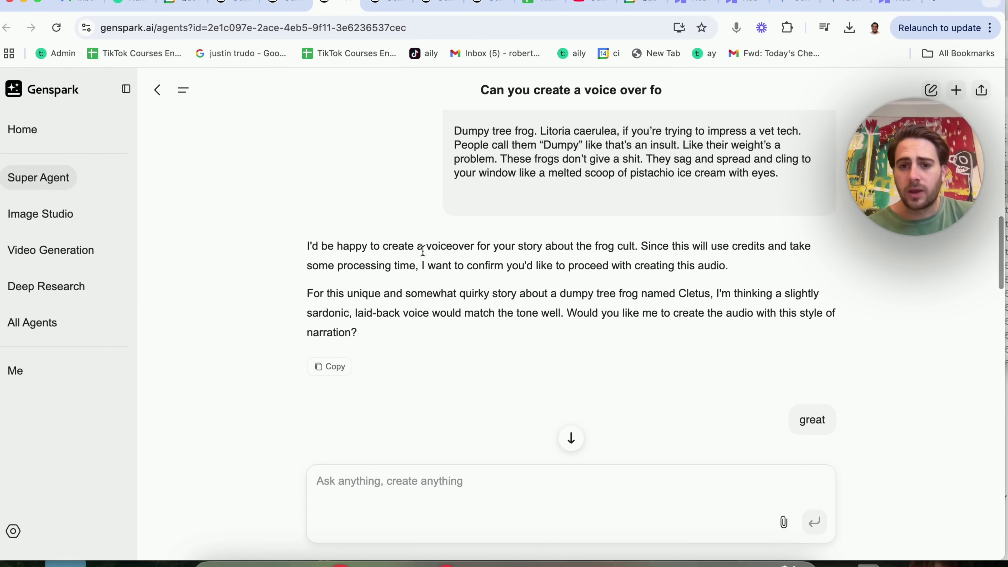
scroll(423, 250, down, 10)
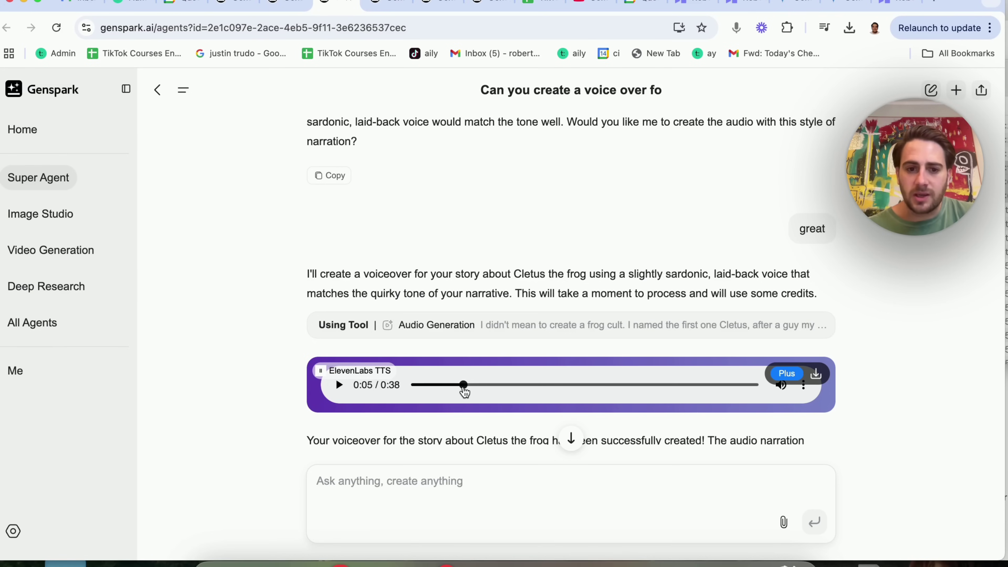
Rewind the frog story voiceover to 0:00, play it to 0:05, then scroll the chat
drag(464, 385, 405, 392)
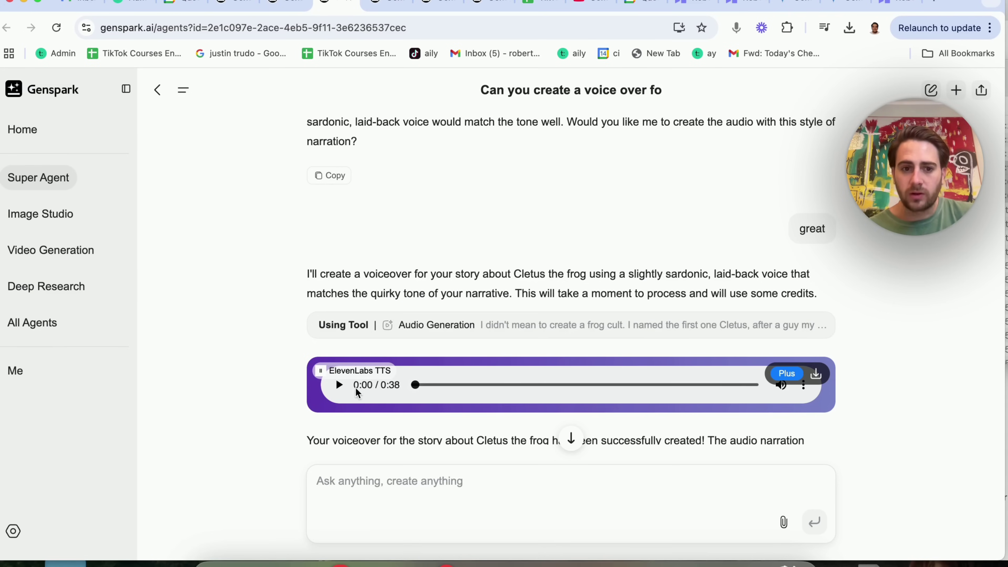
click(339, 385)
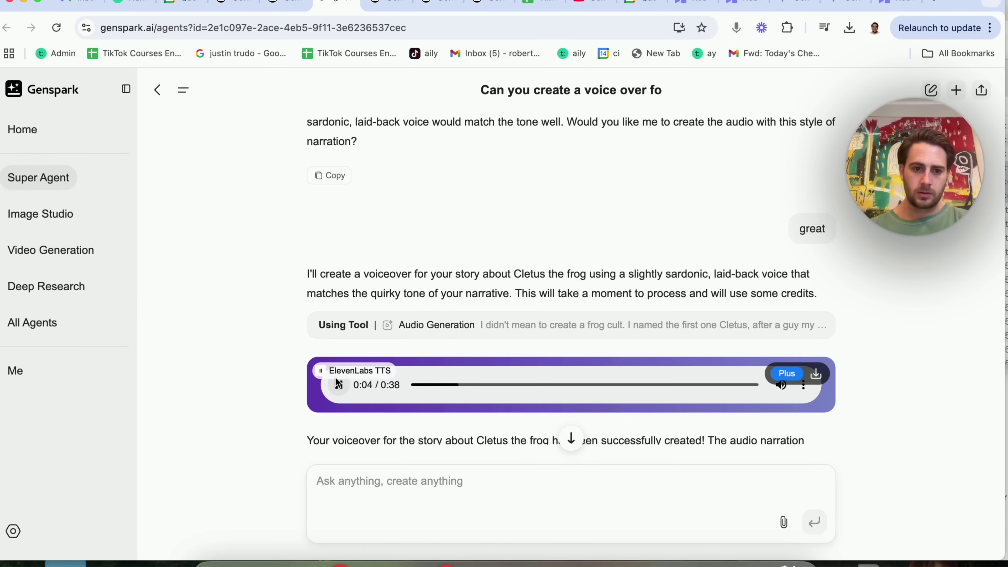
click(340, 386)
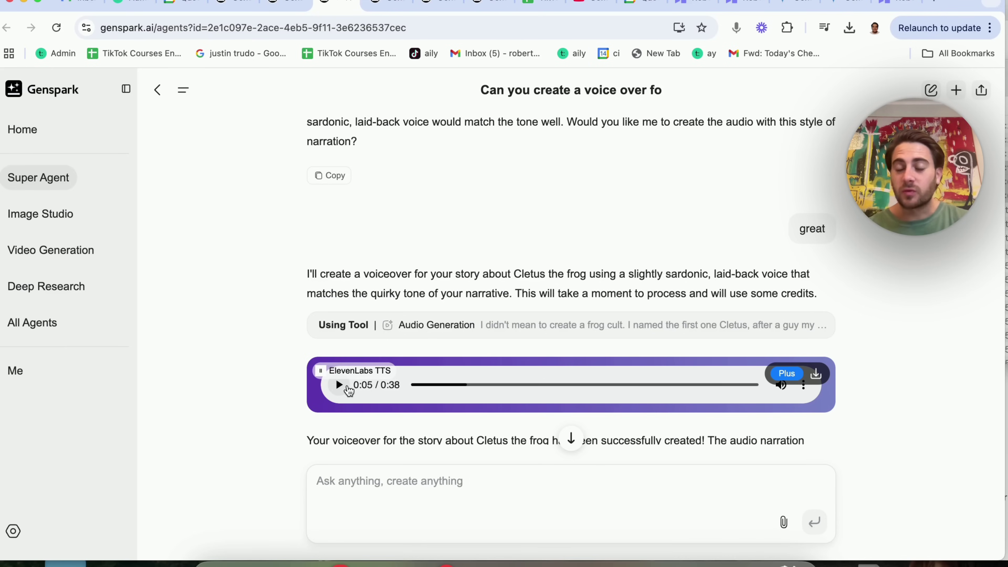
scroll(436, 288, down, 4)
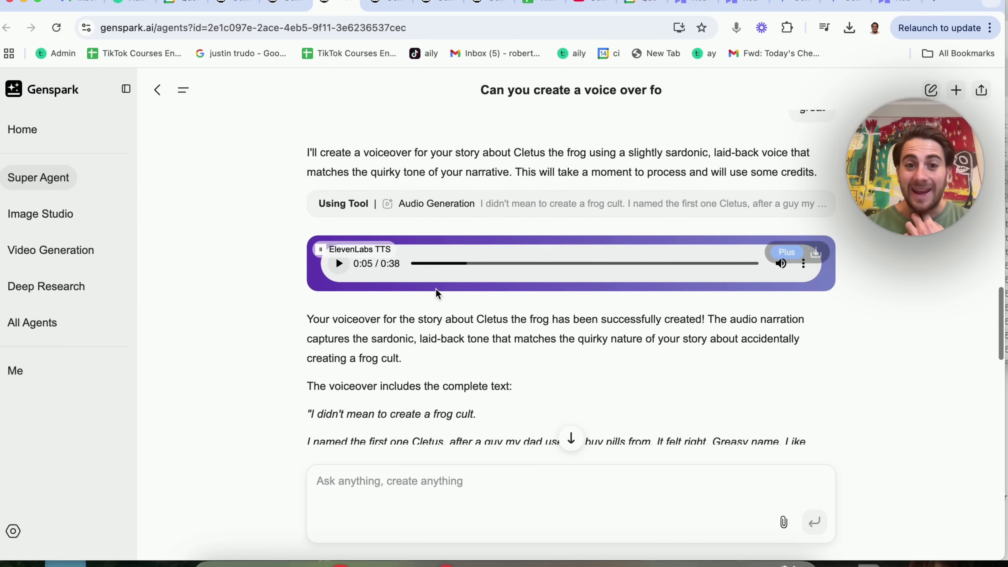
scroll(435, 289, up, 15)
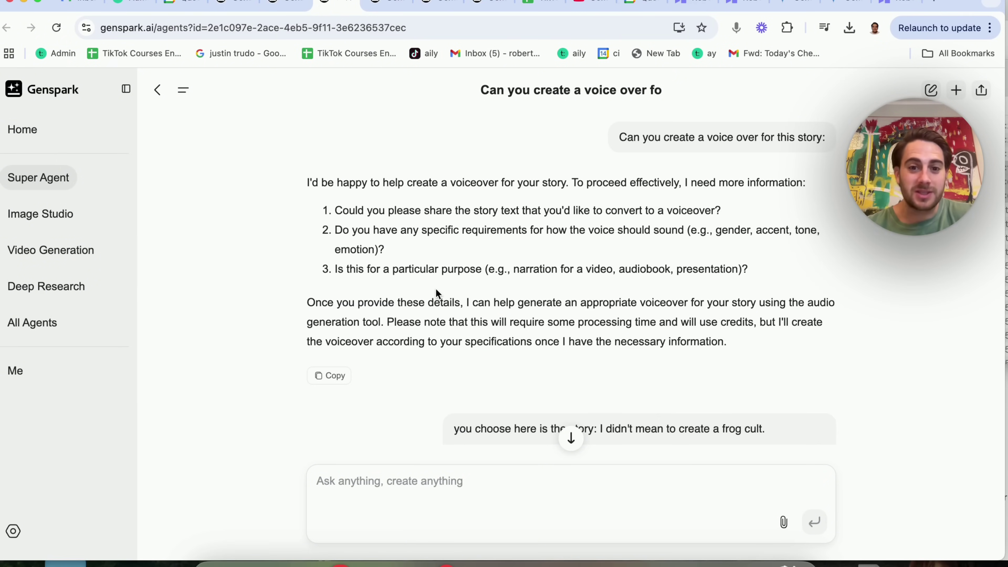
scroll(436, 292, down, 15)
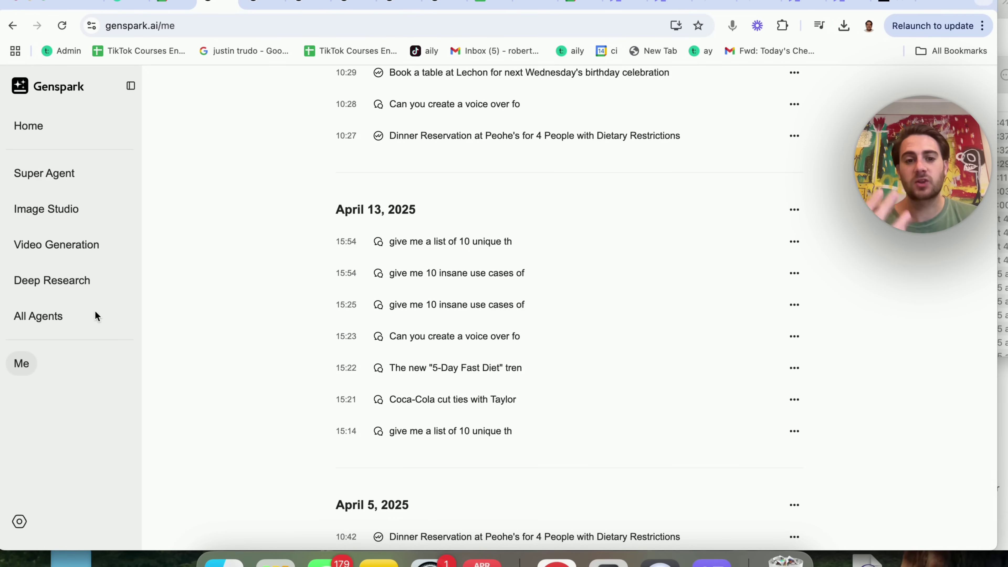
Open the 'Coca-Cola cut ties with Taylor' fact-check and scroll up to its title and FALSE verdict
click(443, 403)
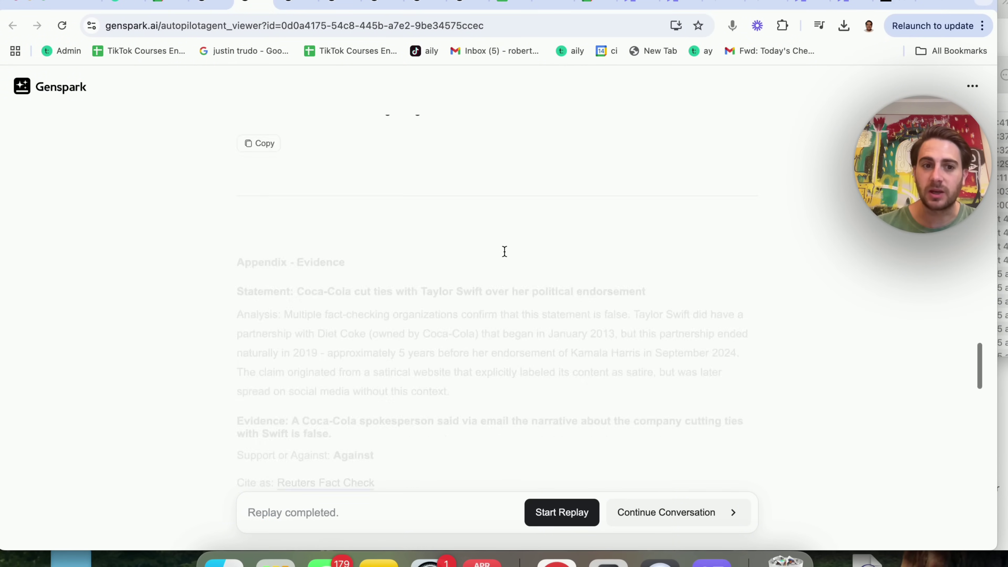
scroll(505, 257, up, 12)
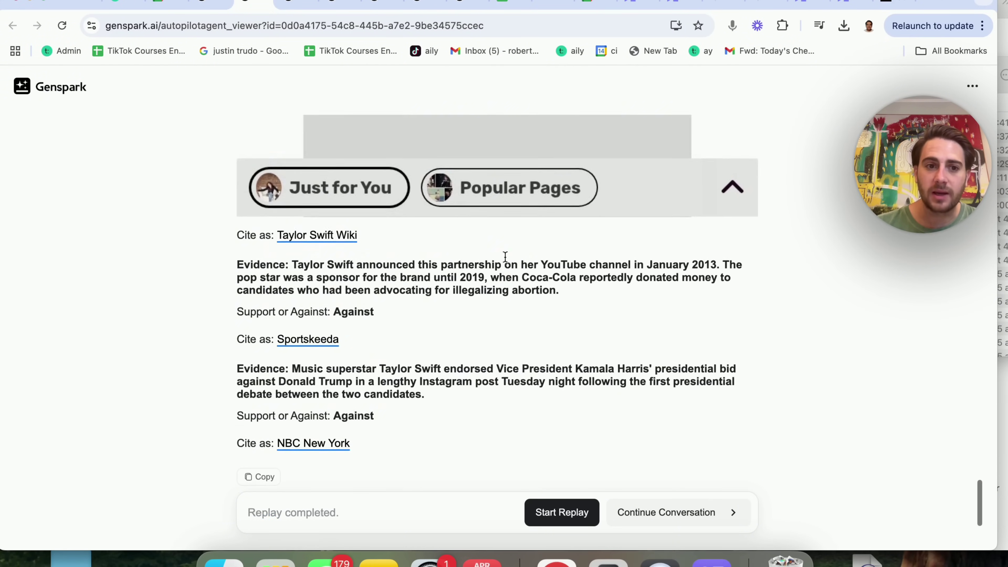
scroll(505, 257, up, 12)
scroll(498, 387, up, 10)
scroll(452, 360, up, 15)
scroll(452, 356, up, 4)
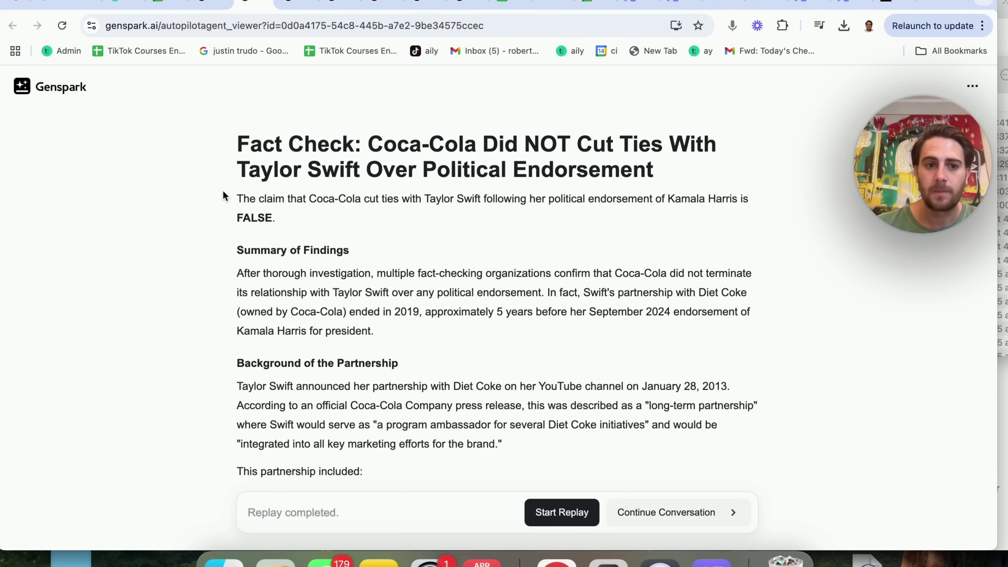
Scroll down through the fact-check report to its Conclusion, then back up a little
scroll(242, 224, down, 1)
scroll(242, 222, down, 10)
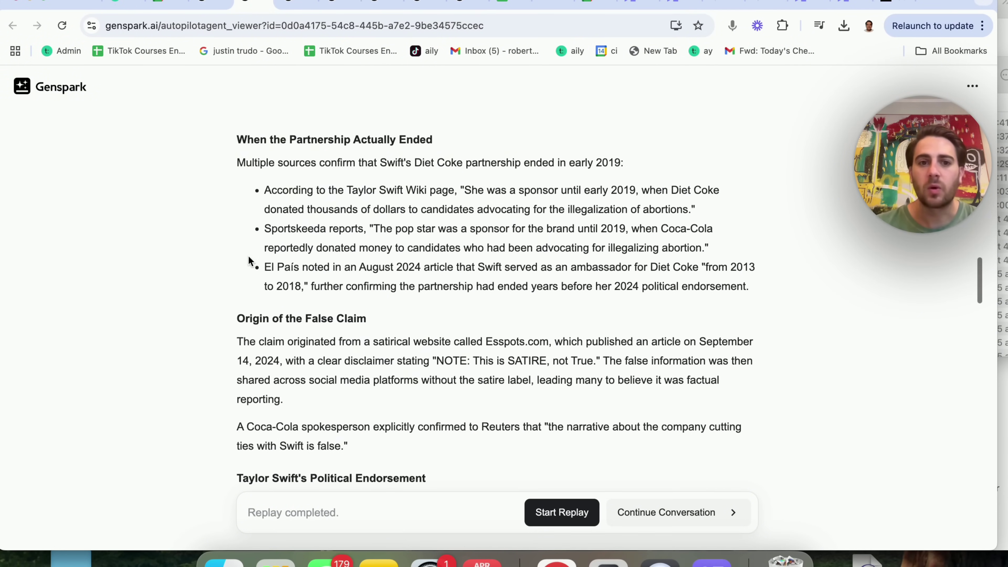
scroll(248, 256, down, 2)
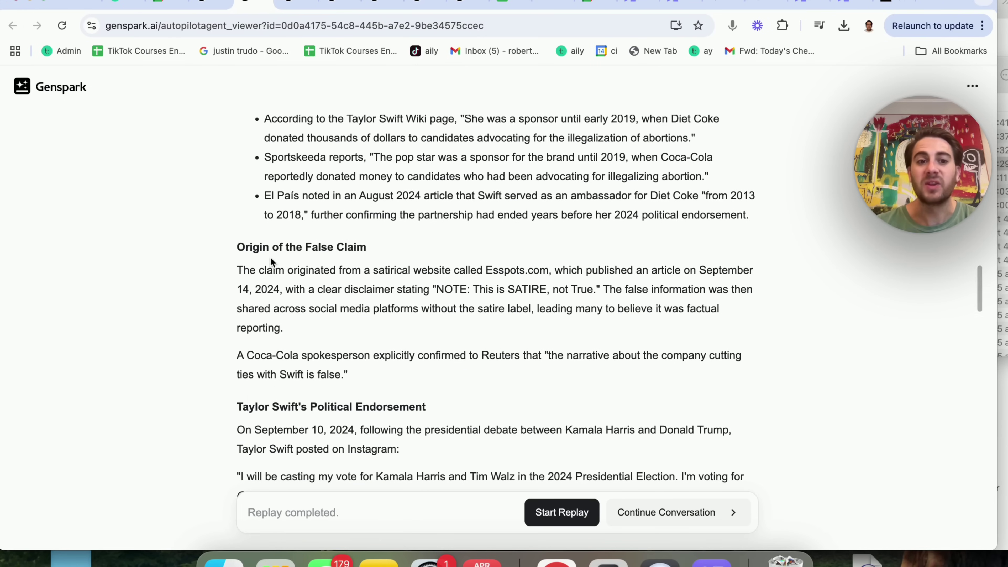
scroll(327, 243, down, 4)
scroll(287, 270, down, 4)
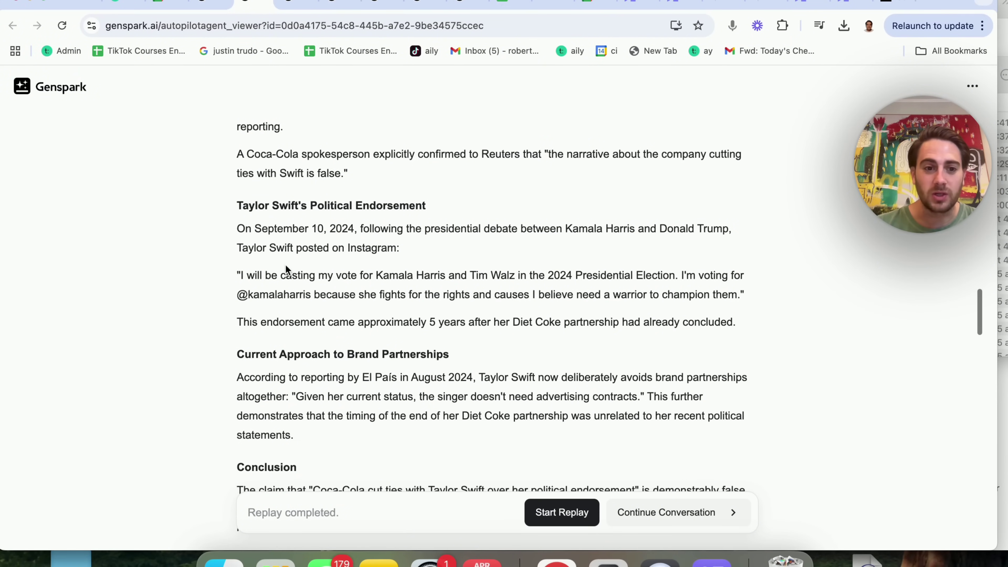
scroll(283, 287, down, 2)
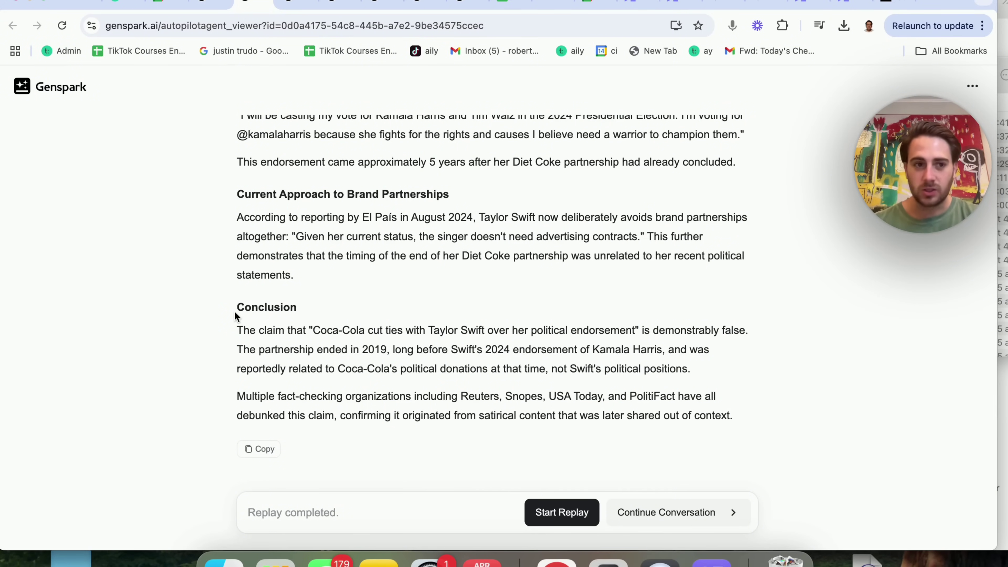
scroll(234, 311, up, 3)
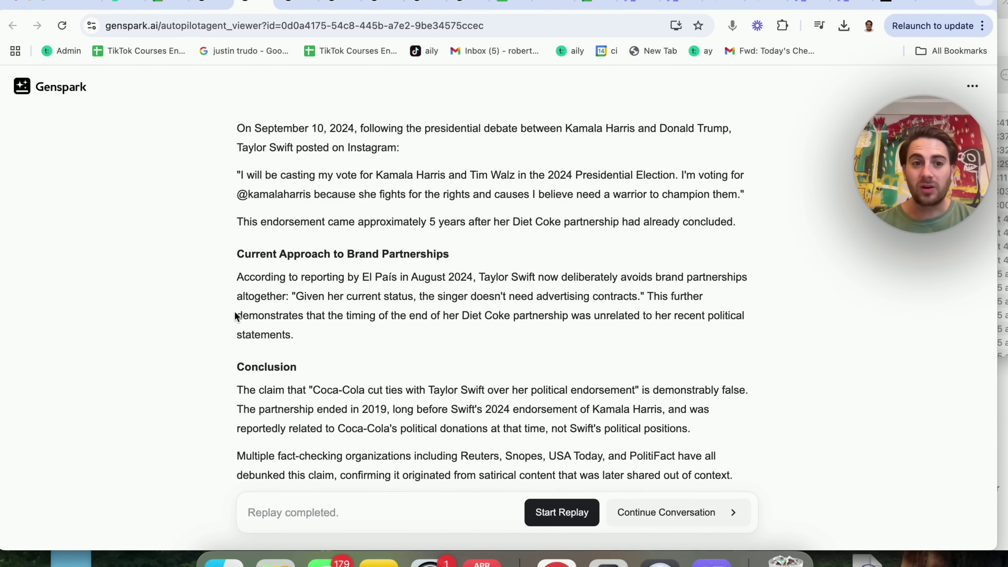
scroll(235, 311, up, 10)
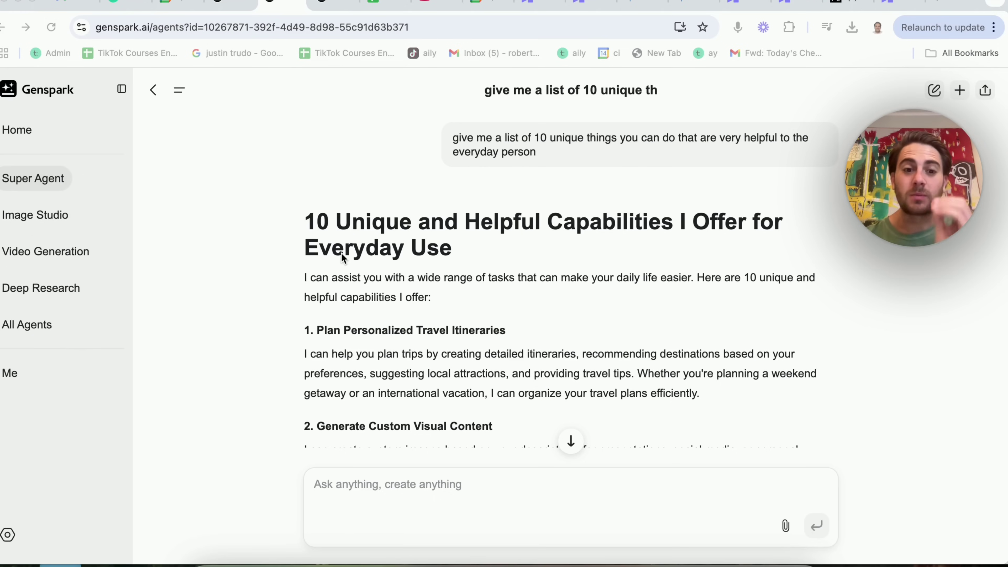
scroll(344, 258, down, 5)
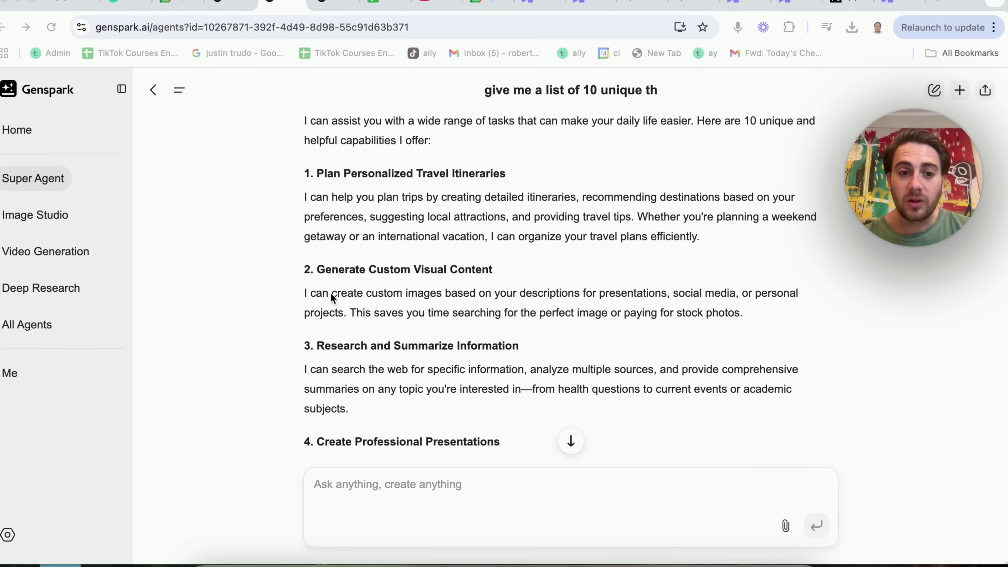
scroll(332, 296, down, 5)
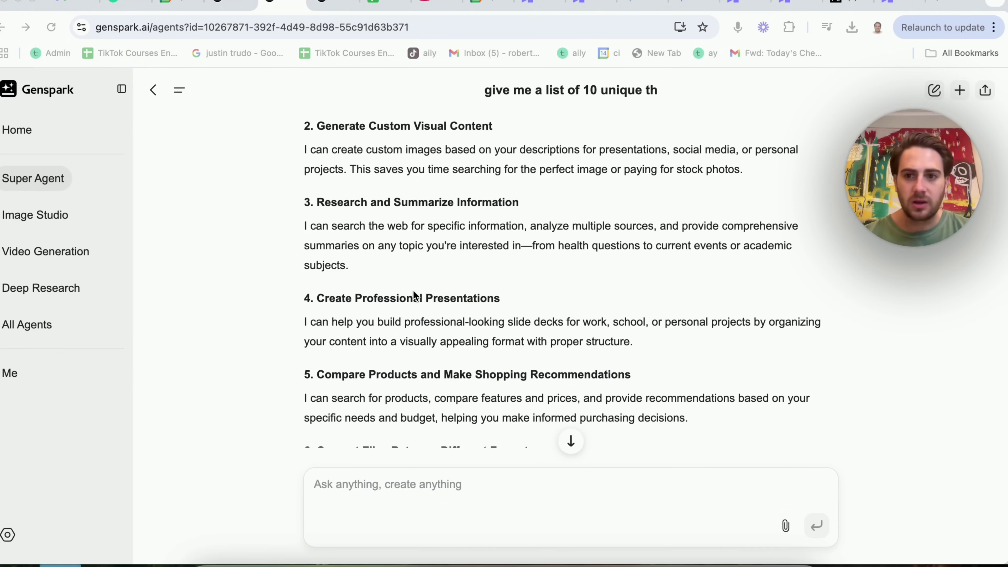
scroll(415, 296, down, 6)
scroll(414, 292, down, 2)
scroll(352, 381, down, 3)
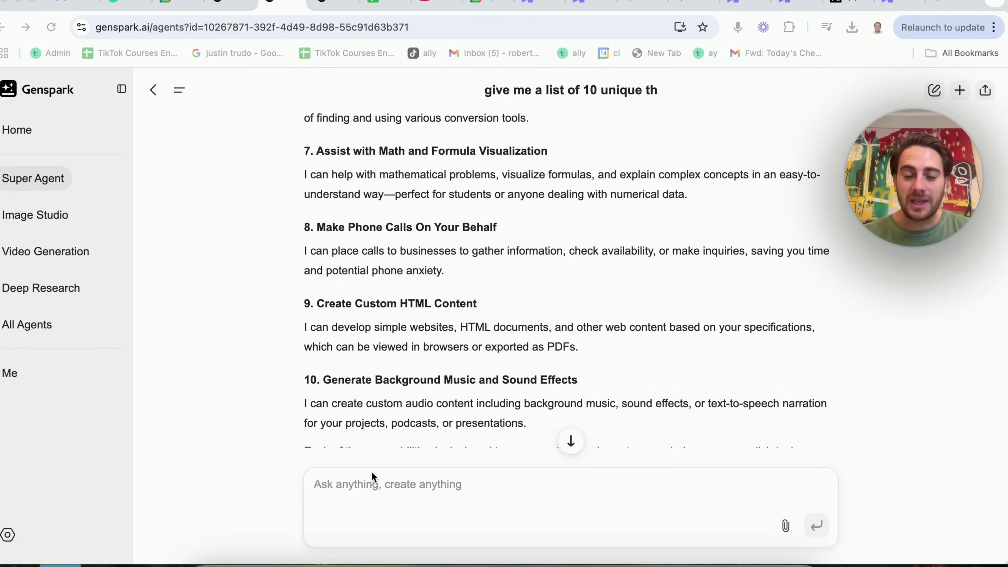
scroll(390, 362, up, 6)
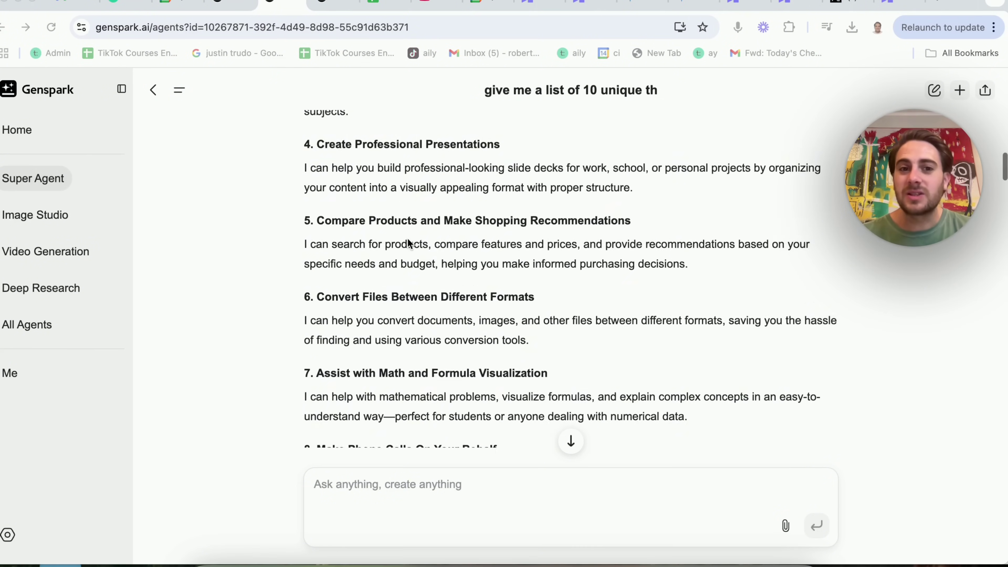
scroll(407, 238, up, 8)
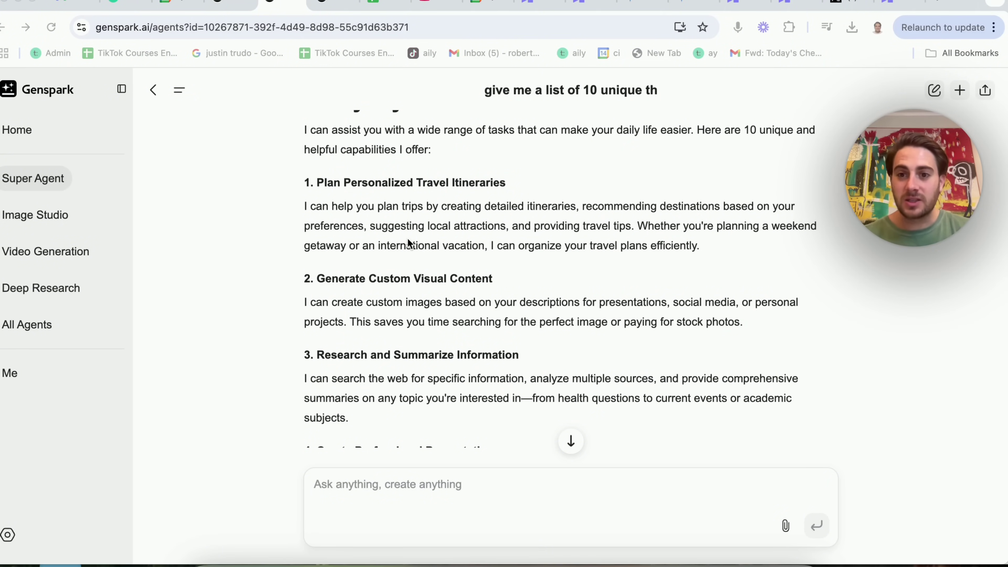
scroll(407, 238, up, 4)
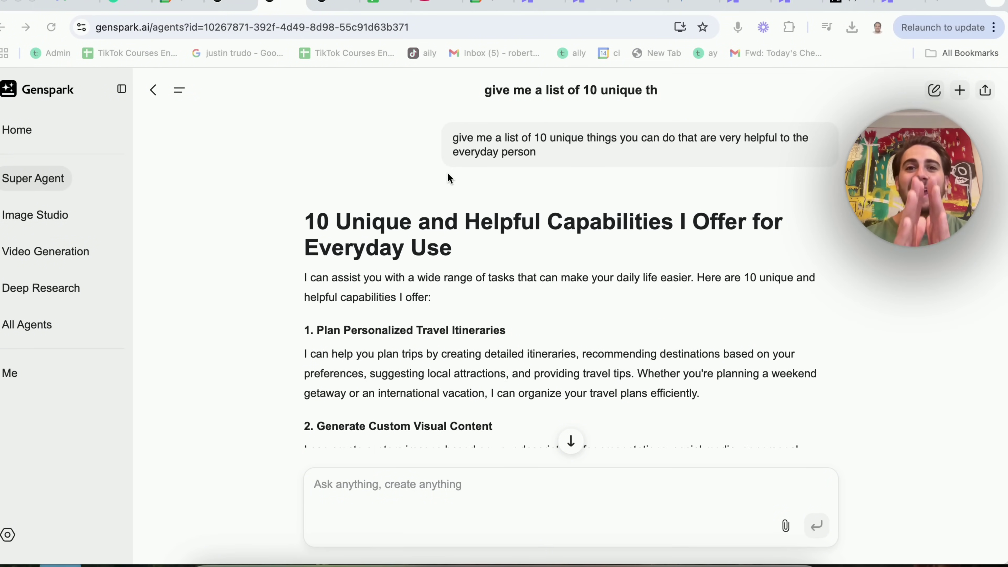